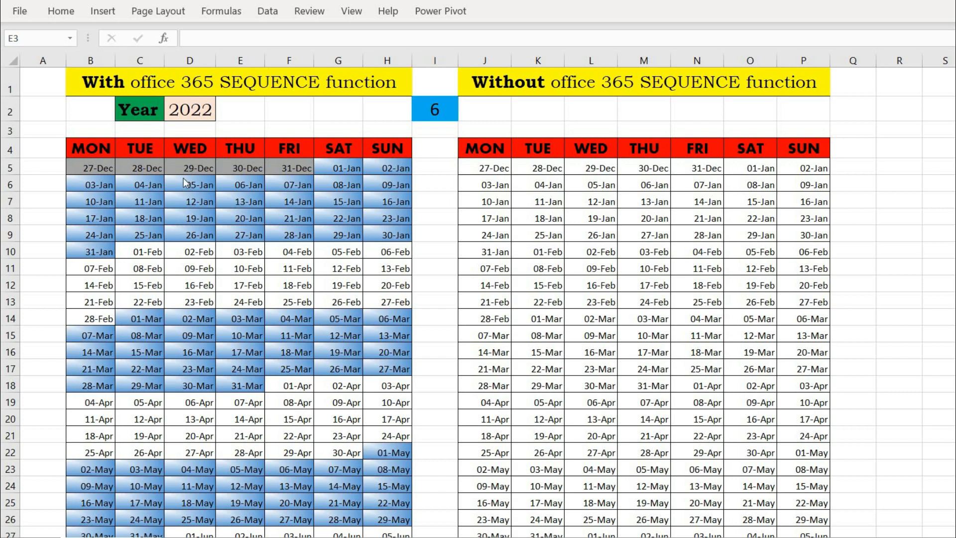
# - Pick a year from the drop-down list of the Year cell D2
pyautogui.click(213, 115)
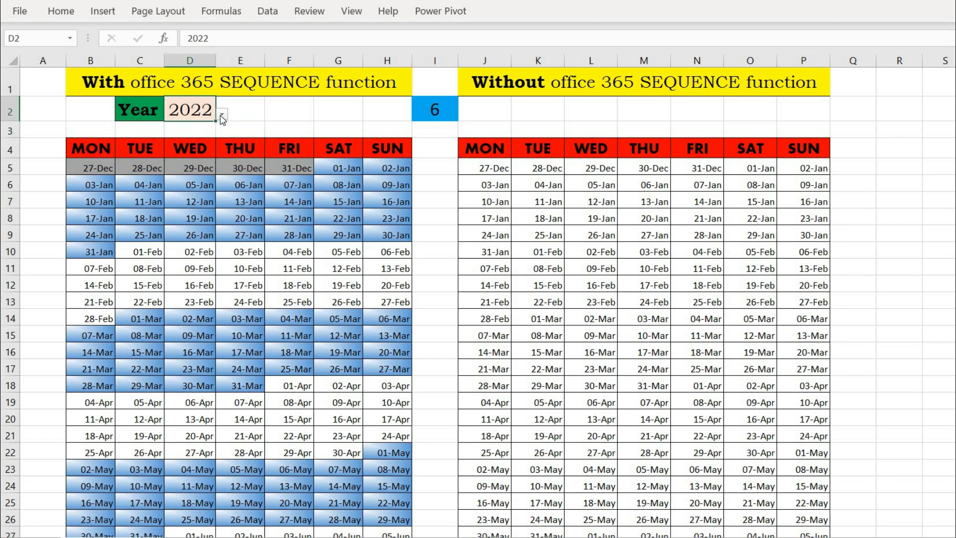
pyautogui.click(222, 115)
pyautogui.click(200, 158)
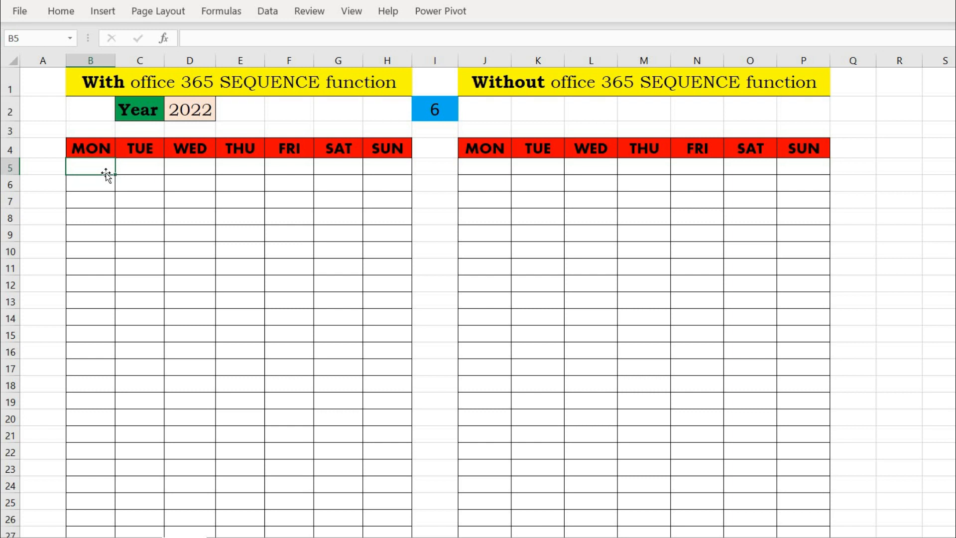
# - Enter the formula =SEQUENCE(53,7,1,1) in cell B5 to fill the calendar grid with 53 rows and 7 columns
pyautogui.write('=seq')
pyautogui.press('Tab')
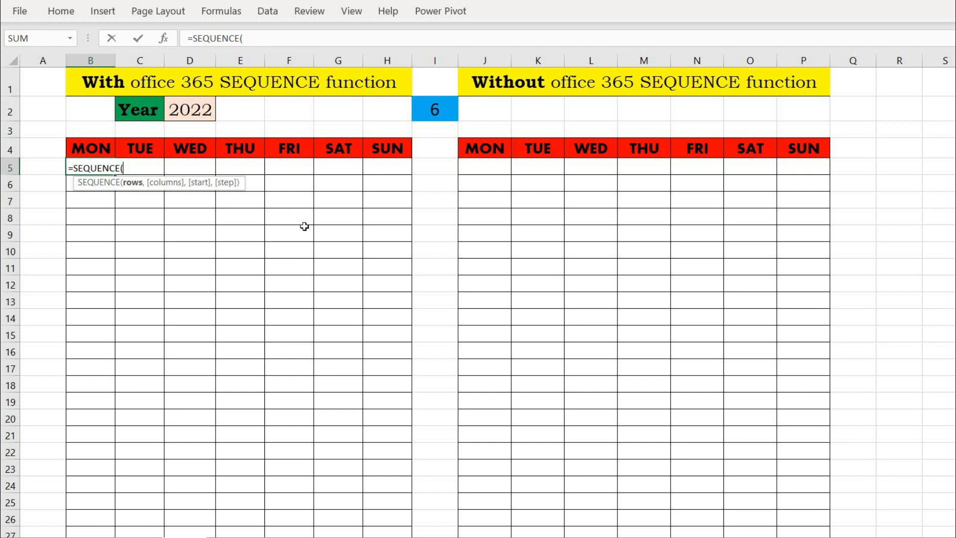
pyautogui.write('53,')
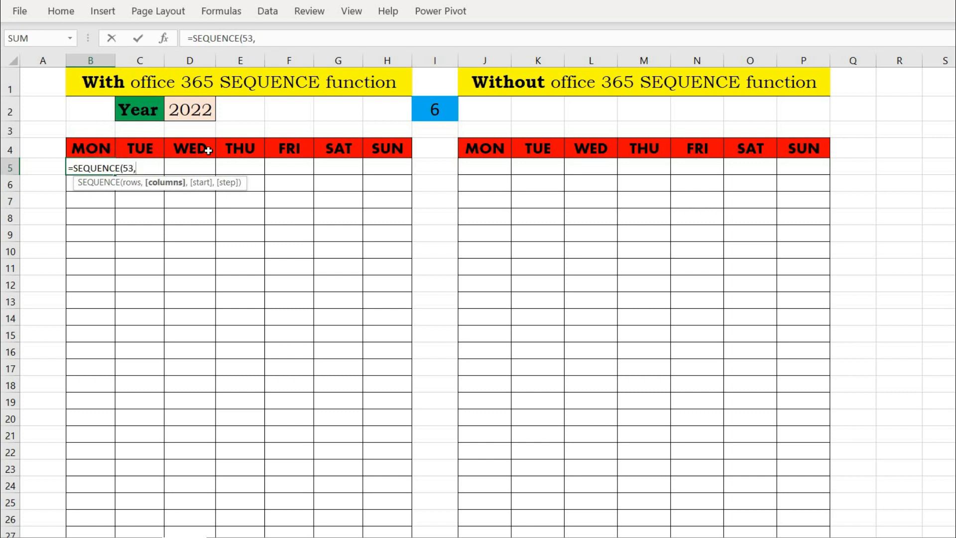
pyautogui.write('7,1')
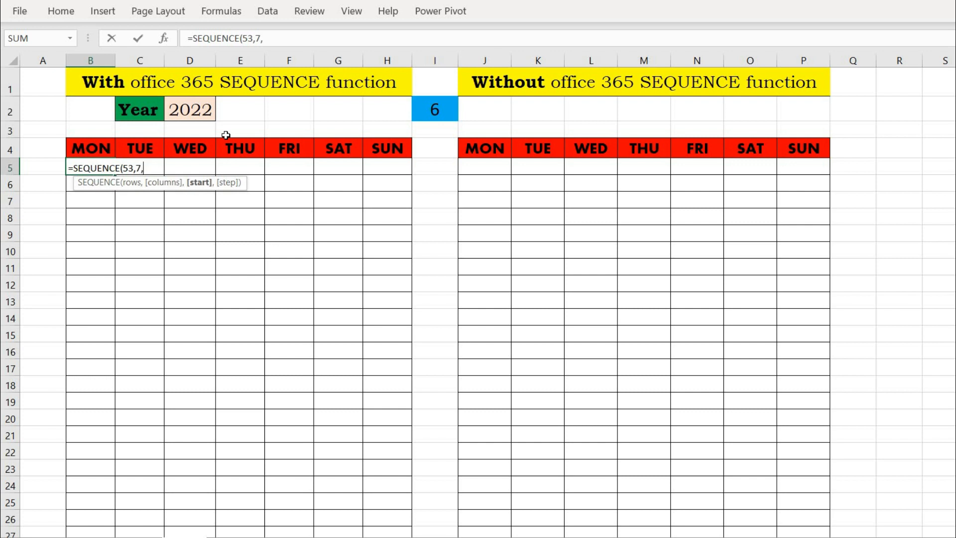
pyautogui.write(',1')
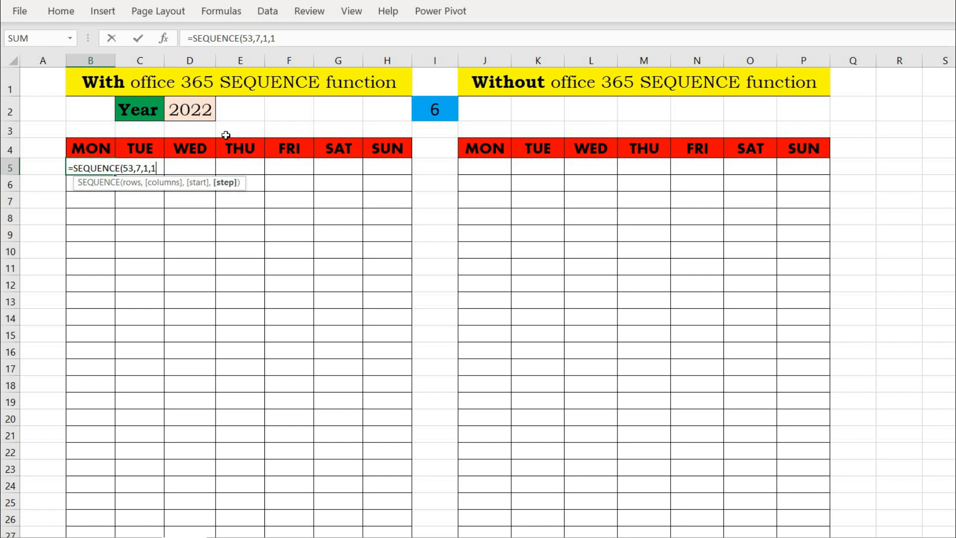
pyautogui.write(')')
pyautogui.press('Return')
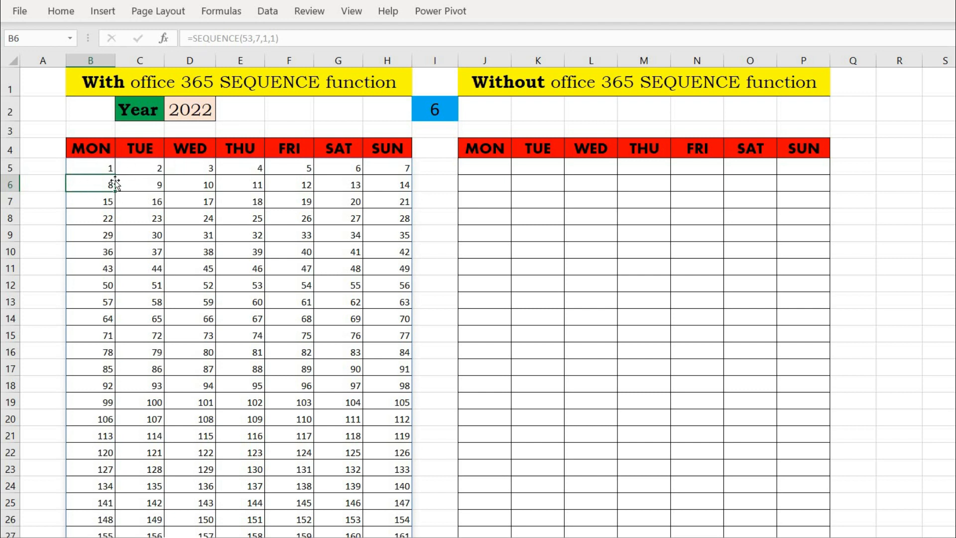
# - Extend the formula in B5 to =SEQUENCE(53,7,1,1)+DATE($D$2,1,1), using an absolute reference to the year cell
pyautogui.press('Up')
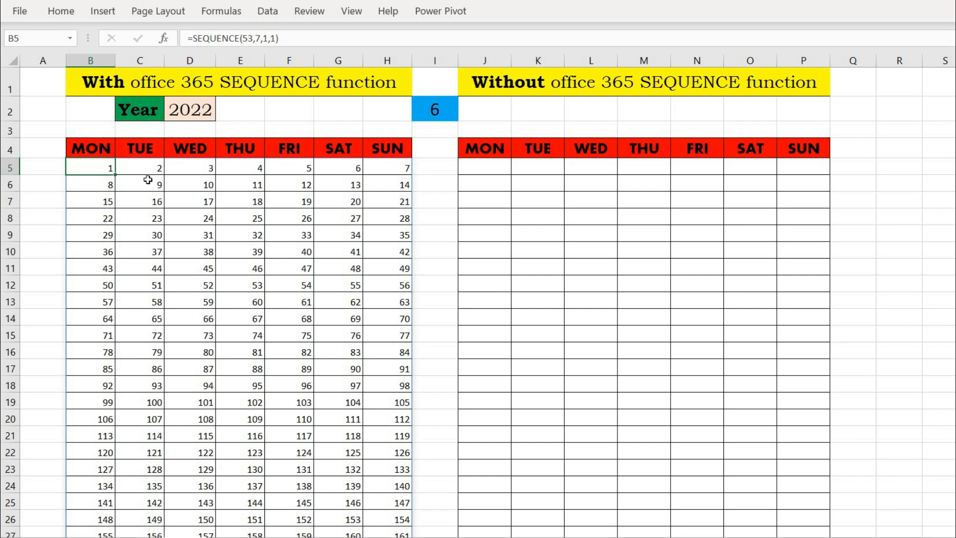
pyautogui.doubleClick(83, 167)
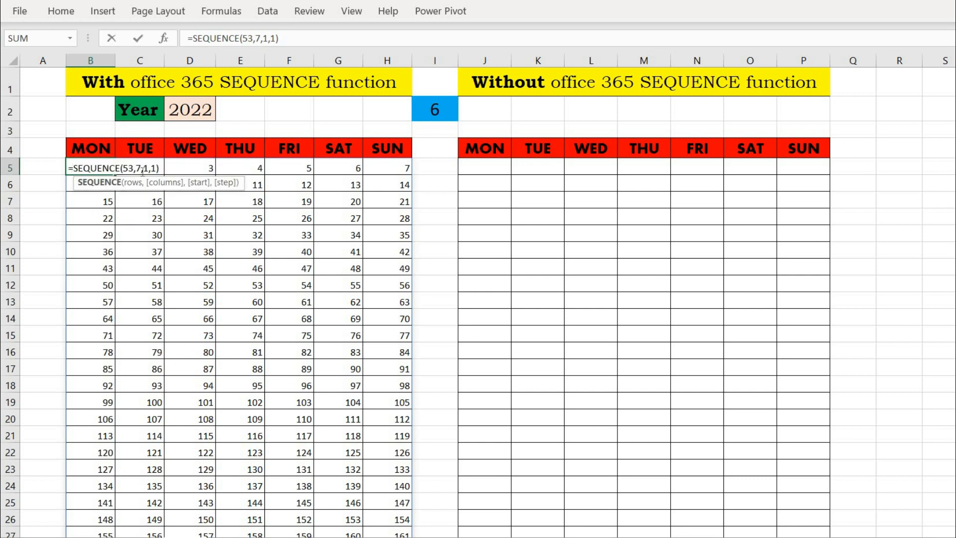
pyautogui.click(161, 168)
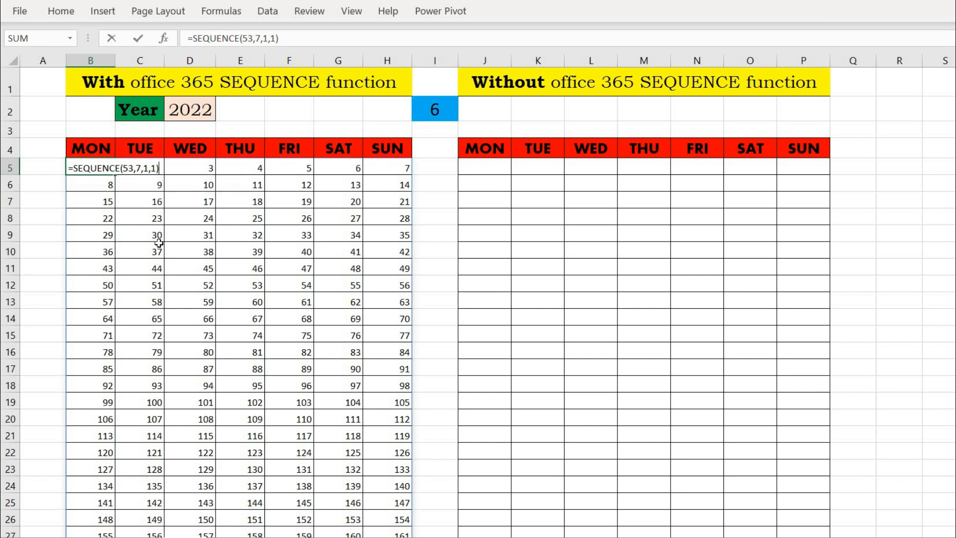
pyautogui.write('+date')
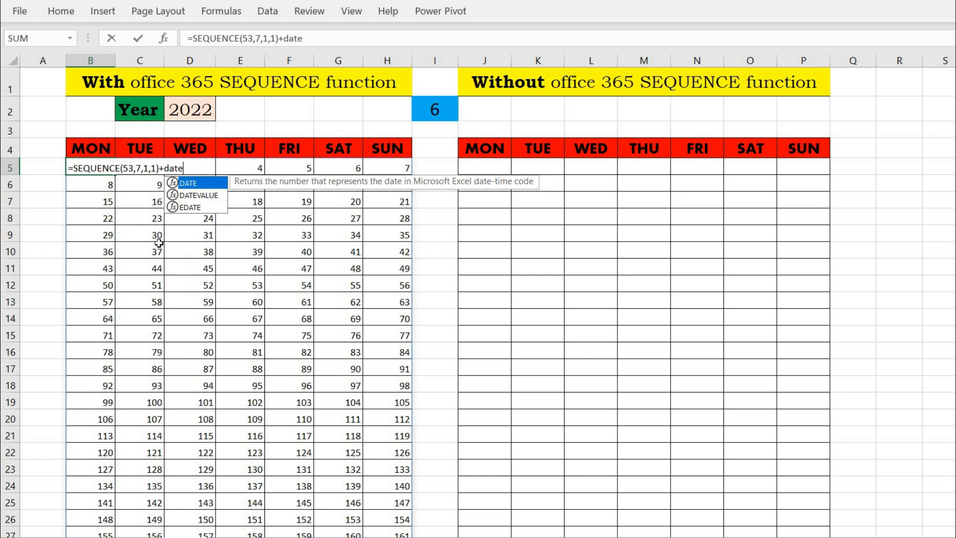
pyautogui.press('Tab')
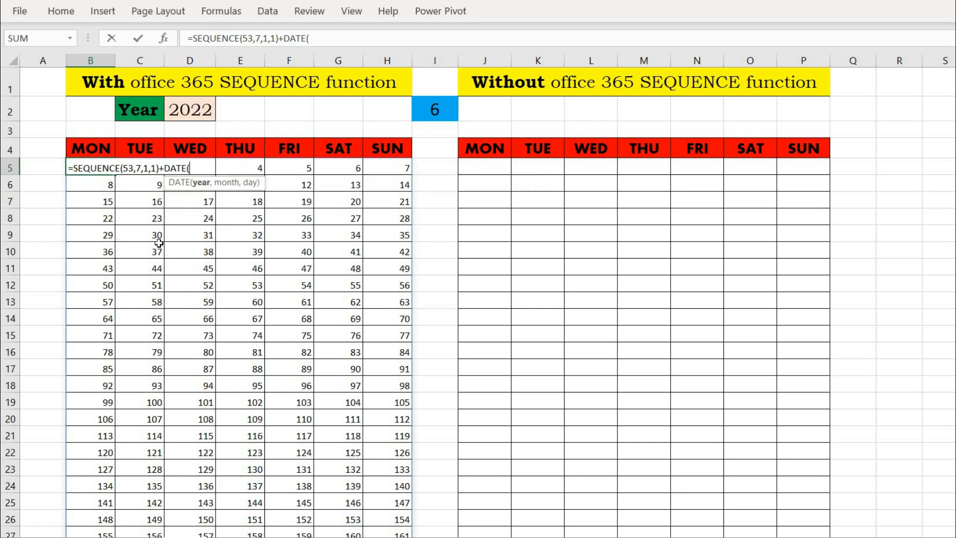
pyautogui.click(192, 109)
pyautogui.press('F4')
pyautogui.write(',')
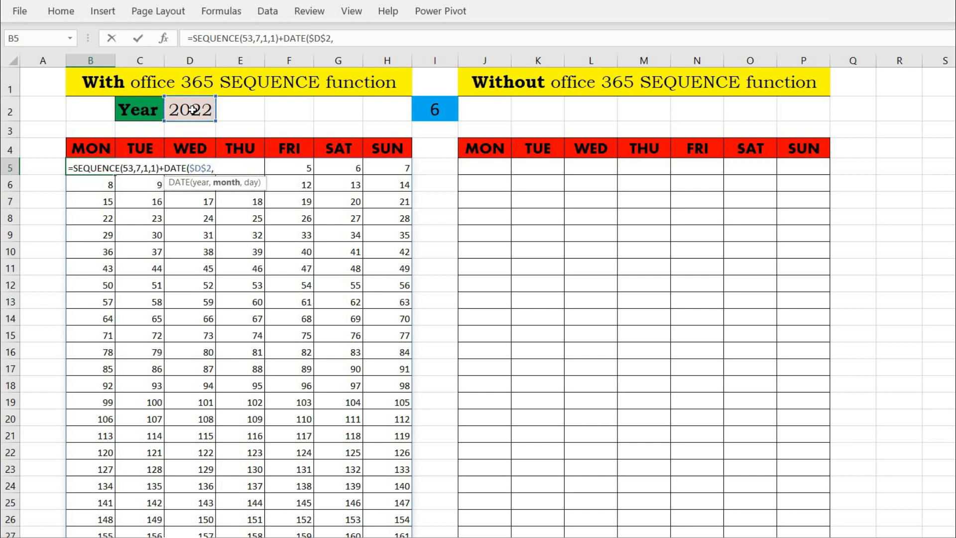
pyautogui.write('1,1)')
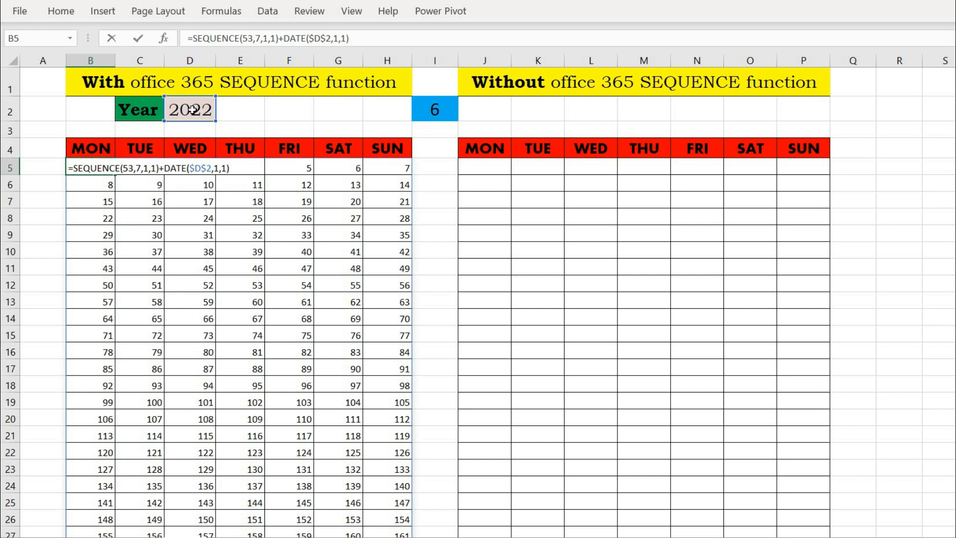
pyautogui.press('Return')
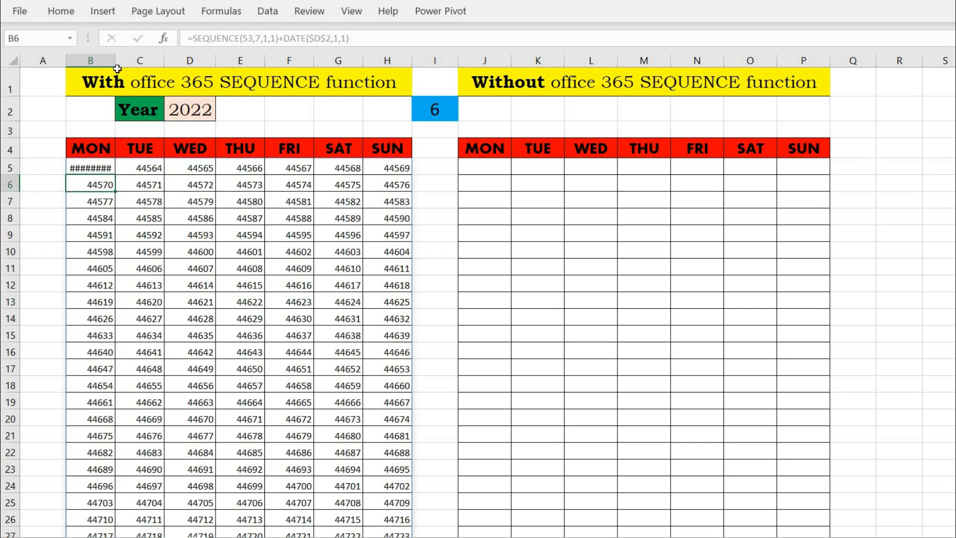
# - Format the whole spilled range B5:H57 with the custom date format dd-mmm
pyautogui.press('Up')
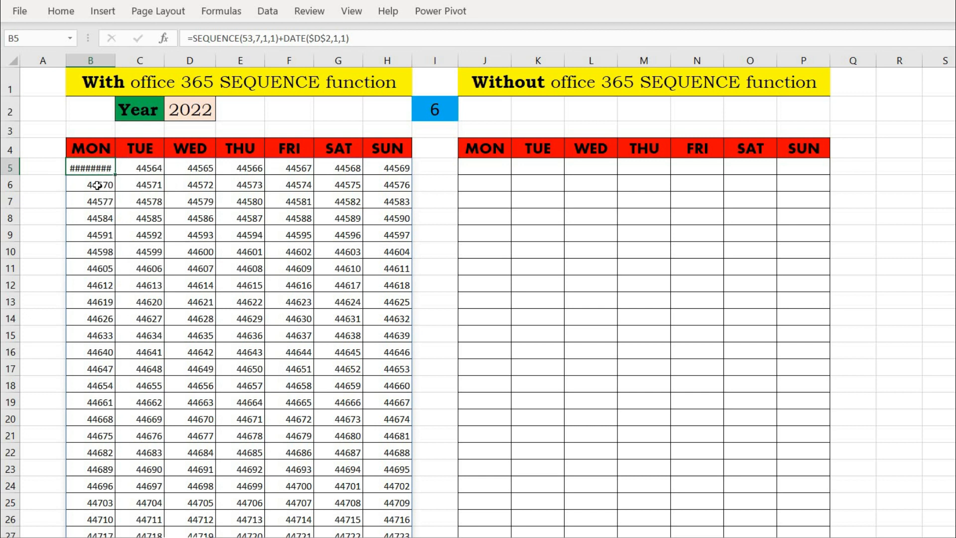
pyautogui.hotkey('ctrl', 'shift', 'Right')
pyautogui.hotkey('ctrl', 'shift', 'Down')
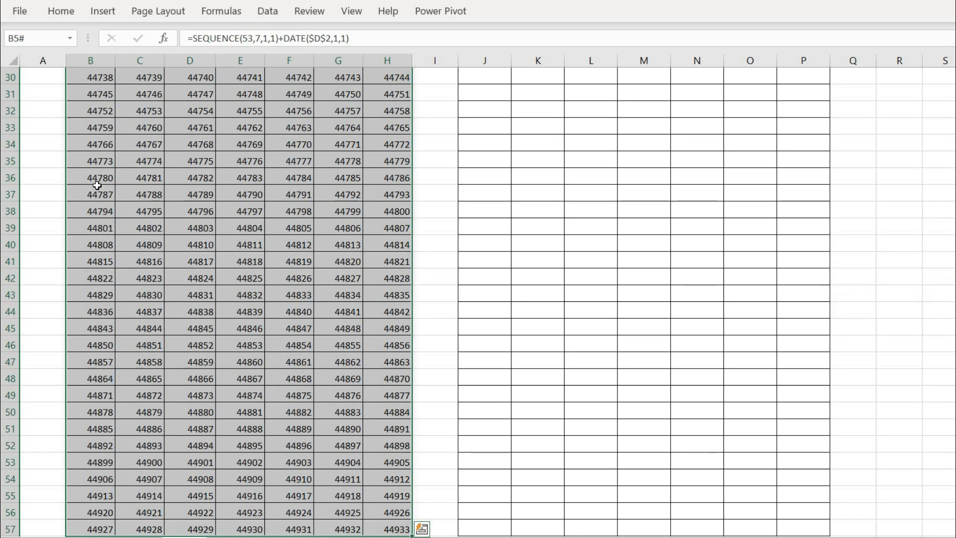
pyautogui.hotkey('ctrl', '1')
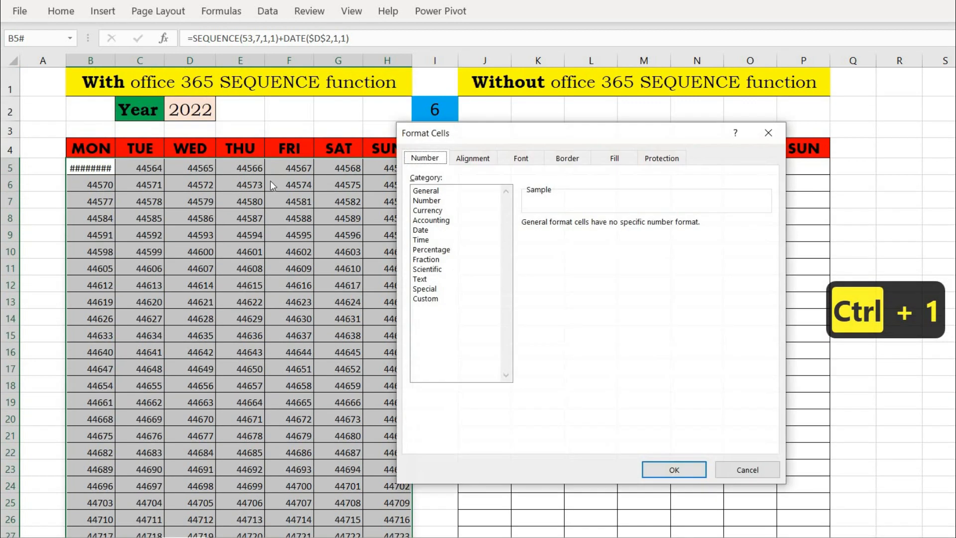
pyautogui.click(427, 299)
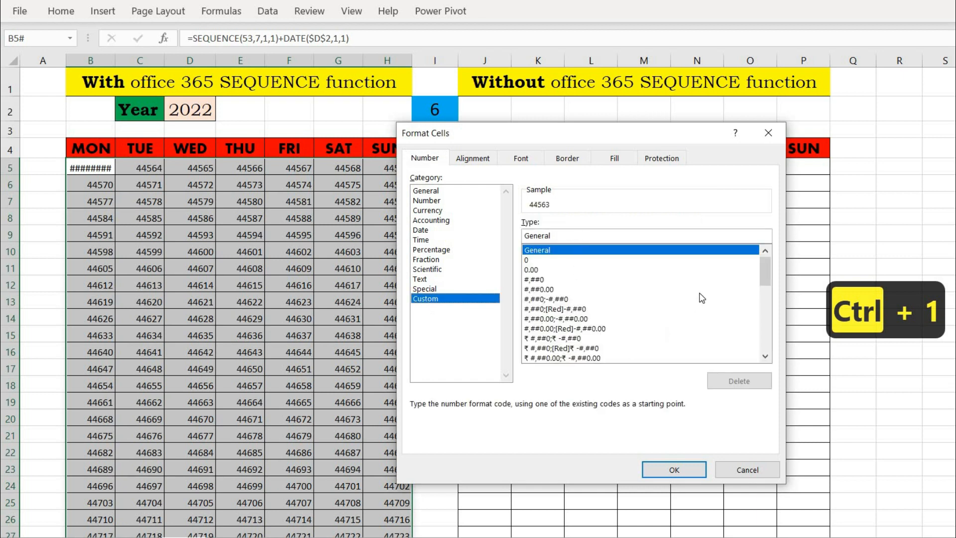
pyautogui.moveTo(771, 283); pyautogui.dragTo(767, 307)
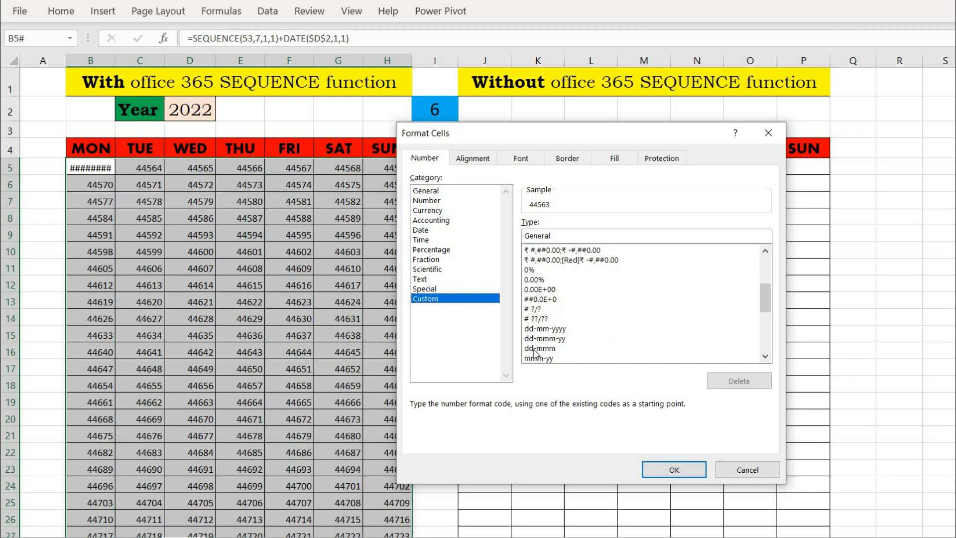
pyautogui.click(536, 349)
pyautogui.click(655, 471)
pyautogui.click(95, 169)
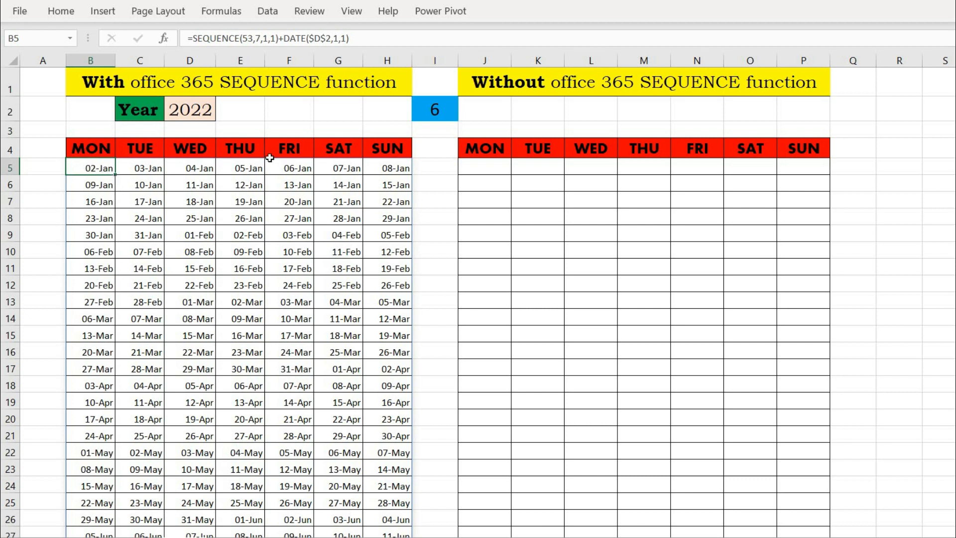
# - Clear cell I2 and re-enter it as =WEEKDAY(DATE($D$2,1,1),2), with weeks numbered Monday through Sunday
pyautogui.click(427, 114)
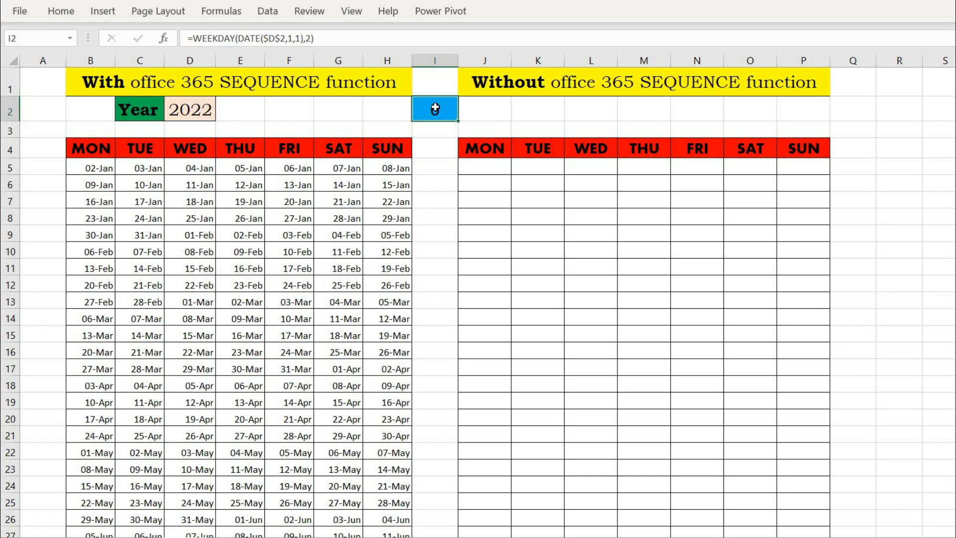
pyautogui.press('Delete')
pyautogui.doubleClick(435, 108)
pyautogui.write('=week')
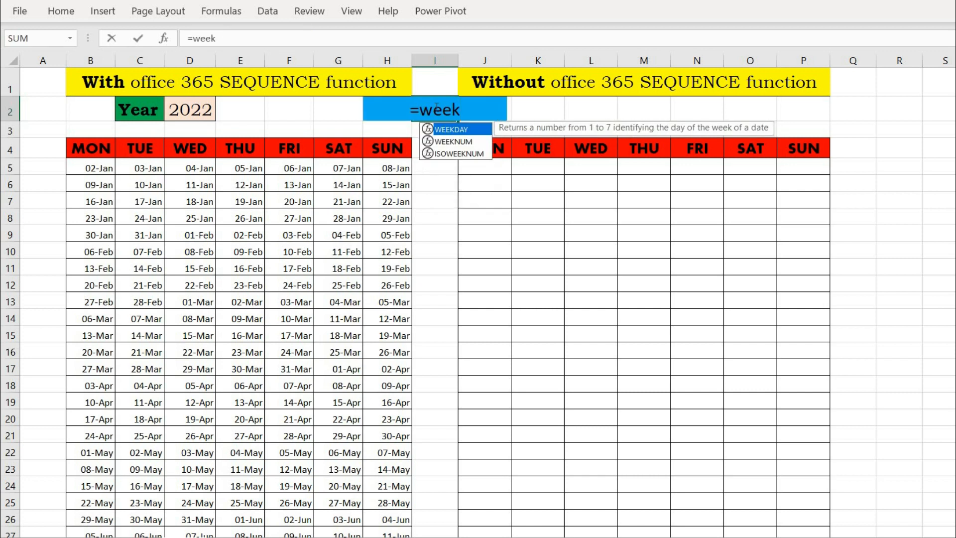
pyautogui.press('Tab')
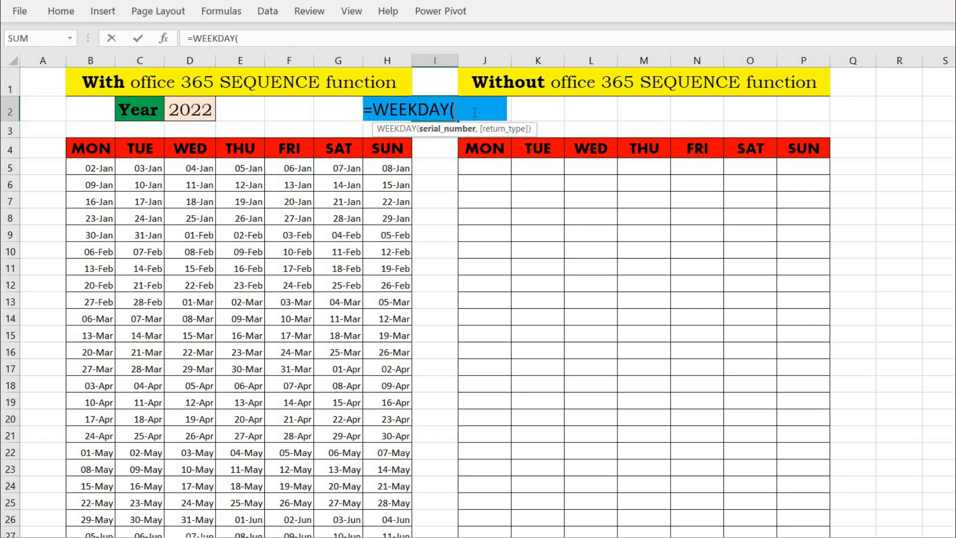
pyautogui.write('date')
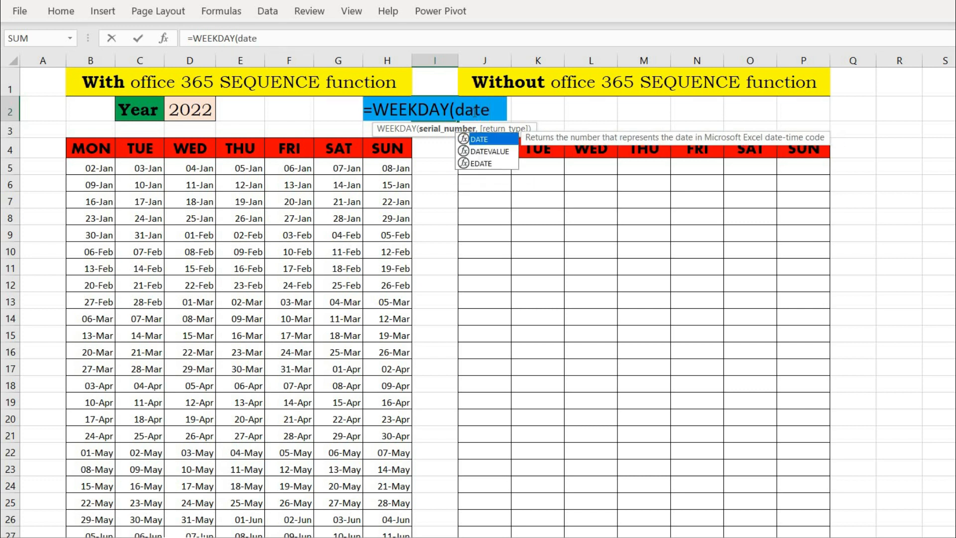
pyautogui.press('Tab')
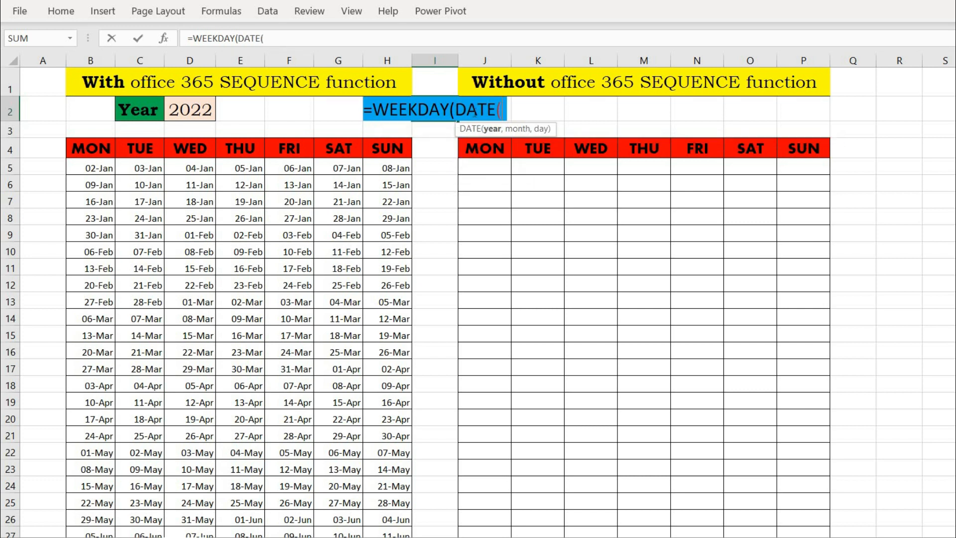
pyautogui.click(193, 110)
pyautogui.press('F4')
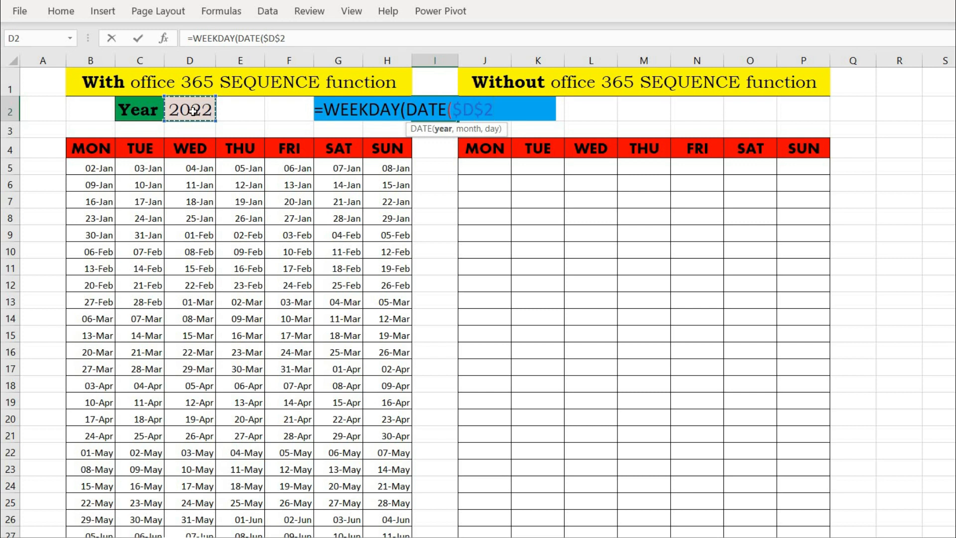
pyautogui.write(',1,1),')
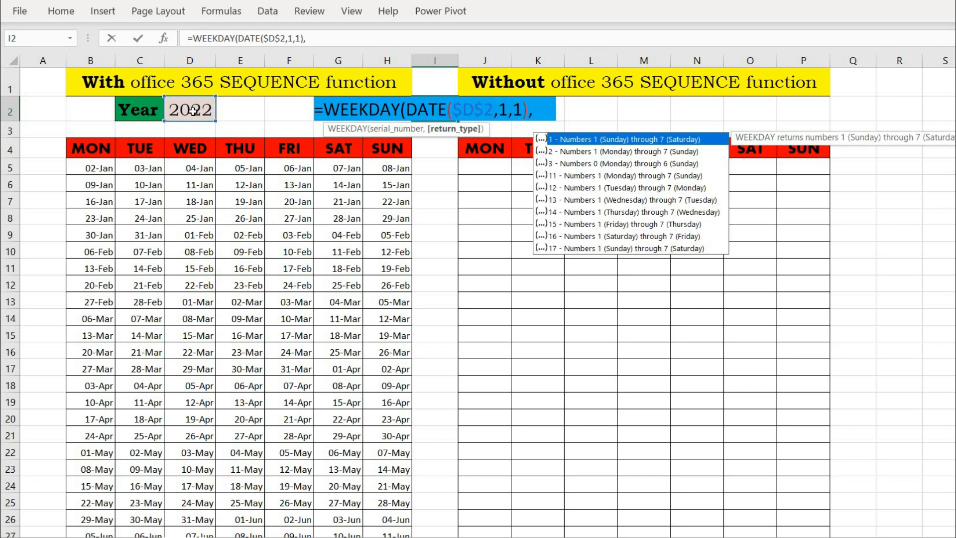
pyautogui.click(592, 153)
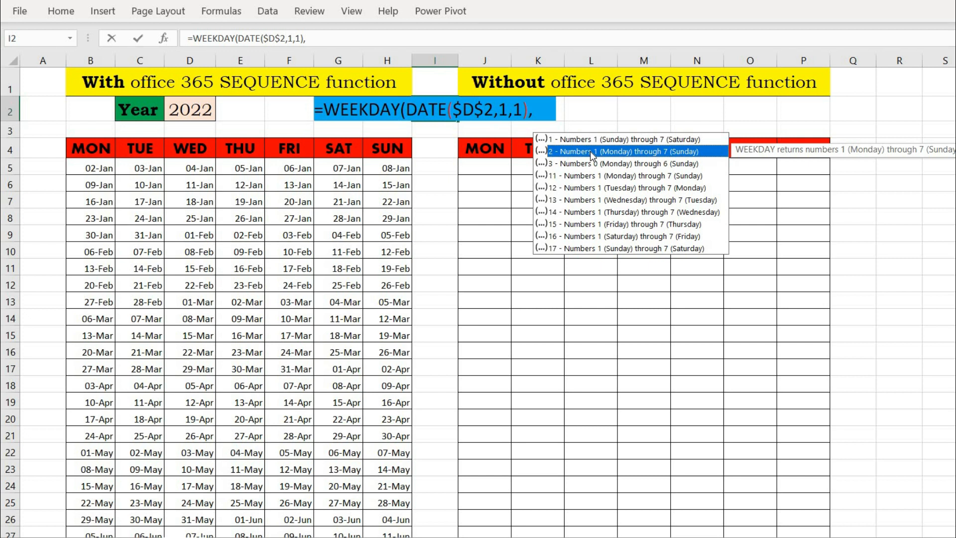
pyautogui.doubleClick(591, 151)
pyautogui.write(')')
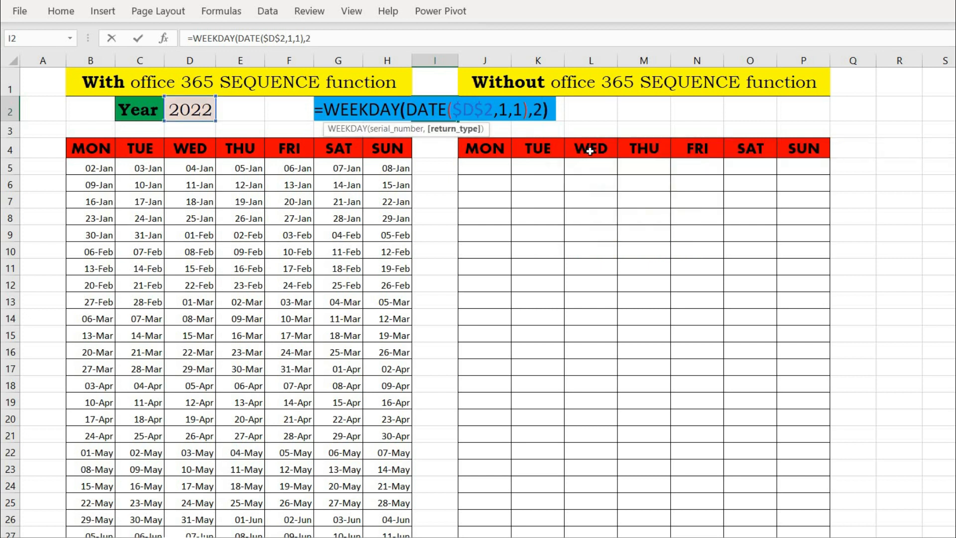
pyautogui.press('Return')
pyautogui.click(433, 108)
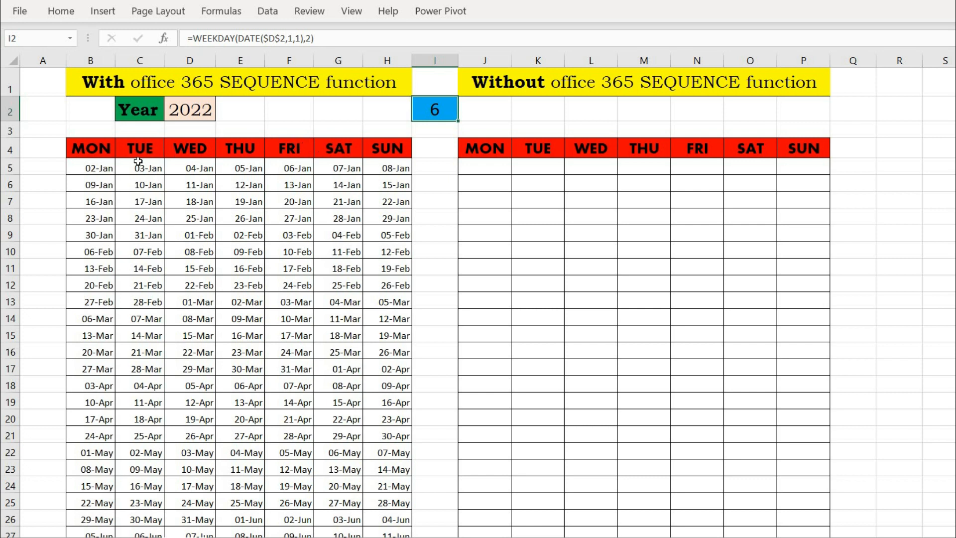
# - Extend the formula in B5 to =SEQUENCE(53,7,1,1)+DATE($D$2,1,1)-WEEKDAY(DATE($D$2,1,1),2) to align the dates with the weekday headers
pyautogui.click(331, 169)
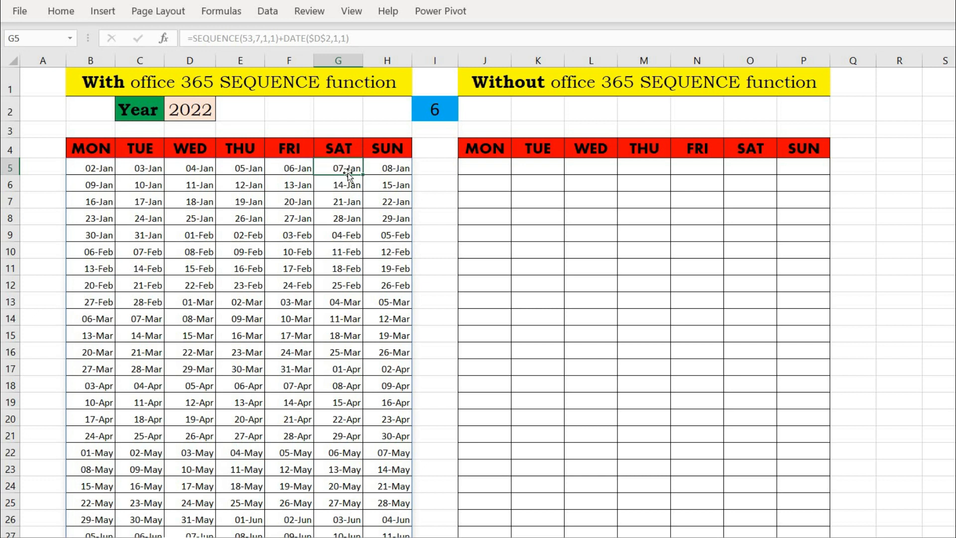
pyautogui.doubleClick(89, 169)
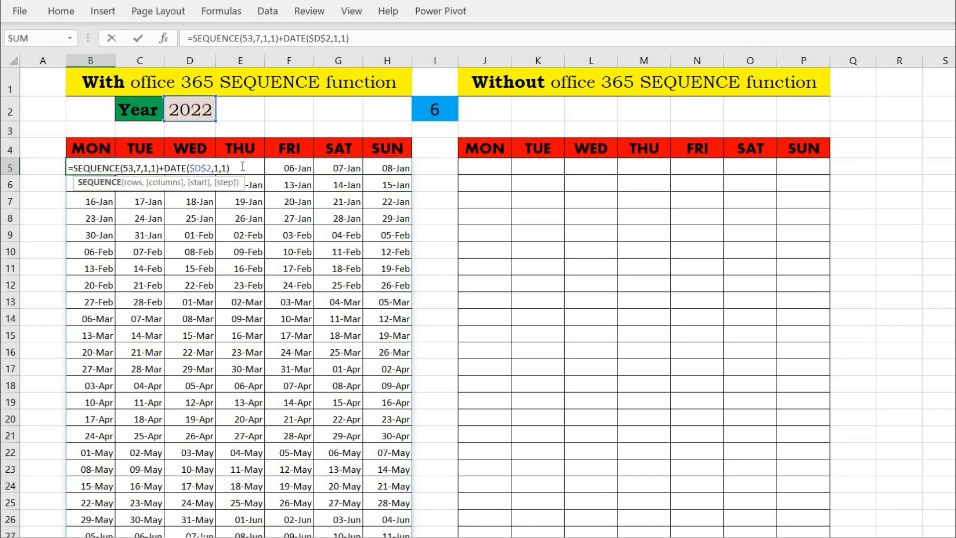
pyautogui.press('End')
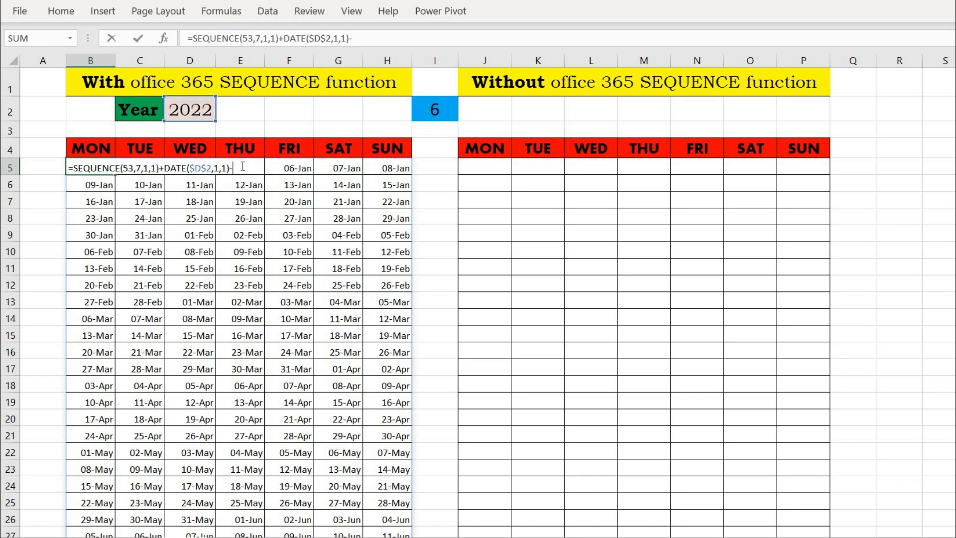
pyautogui.write('-week')
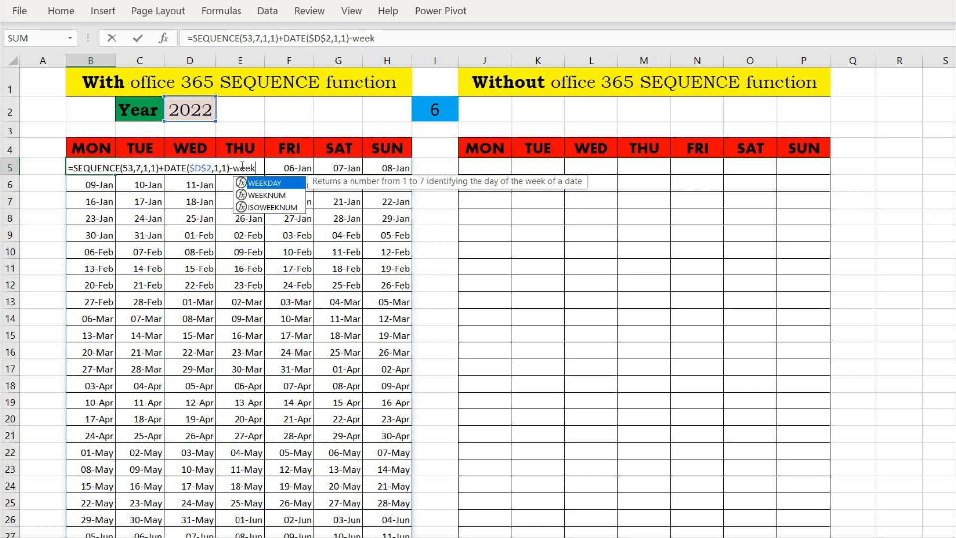
pyautogui.press('Tab')
pyautogui.write('date')
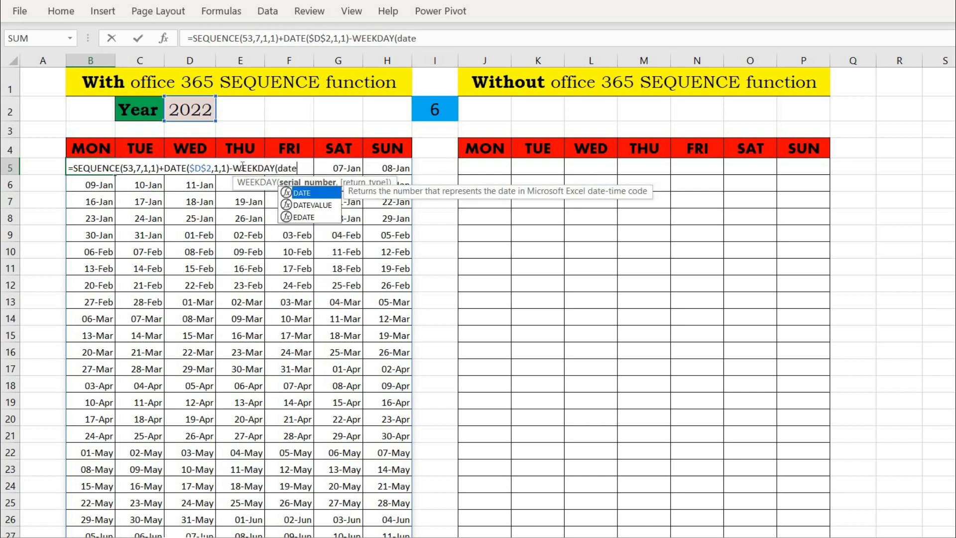
pyautogui.press('Tab')
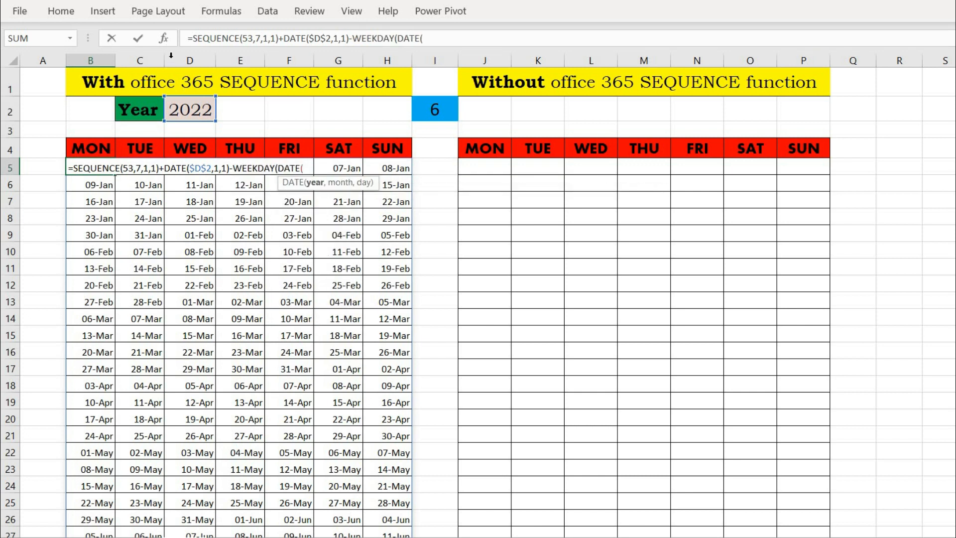
pyautogui.click(185, 112)
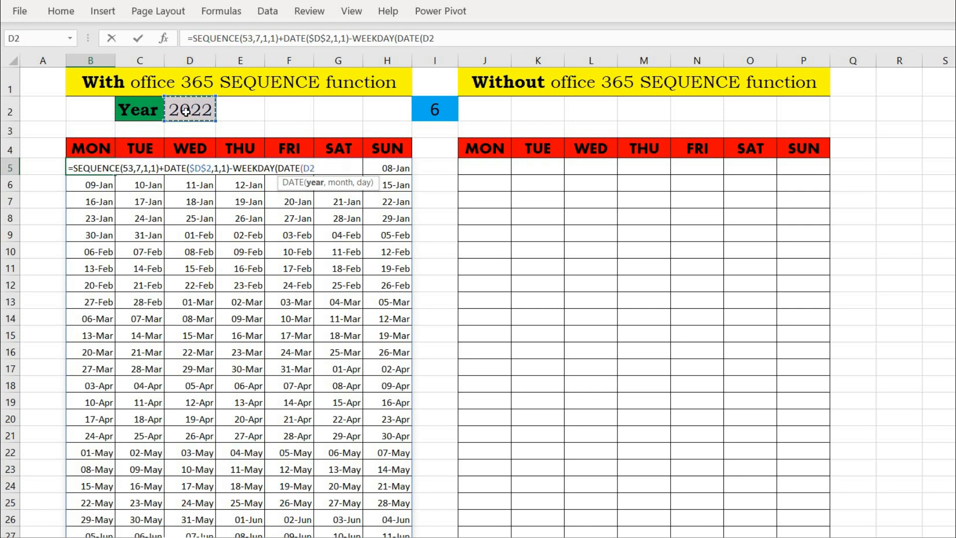
pyautogui.press('F4')
pyautogui.write(',1')
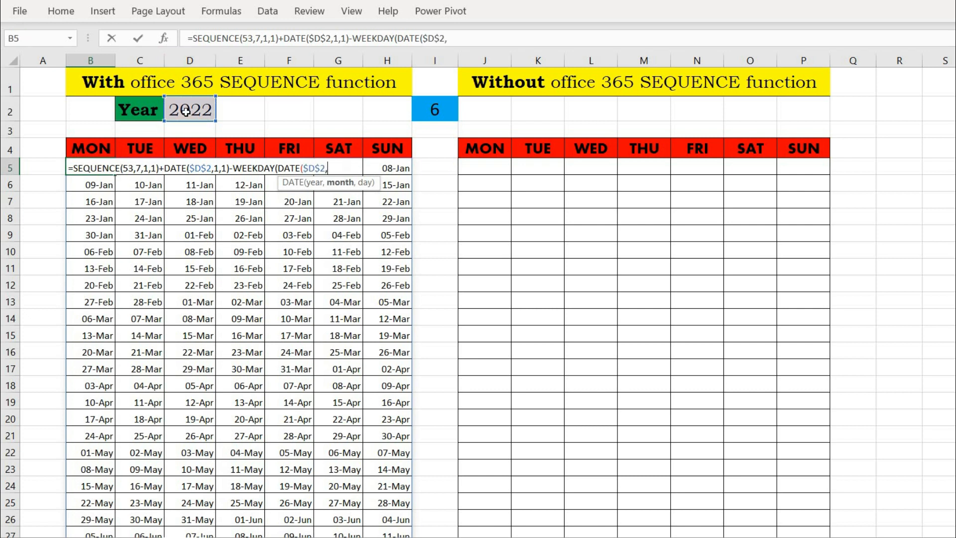
pyautogui.write(',1)')
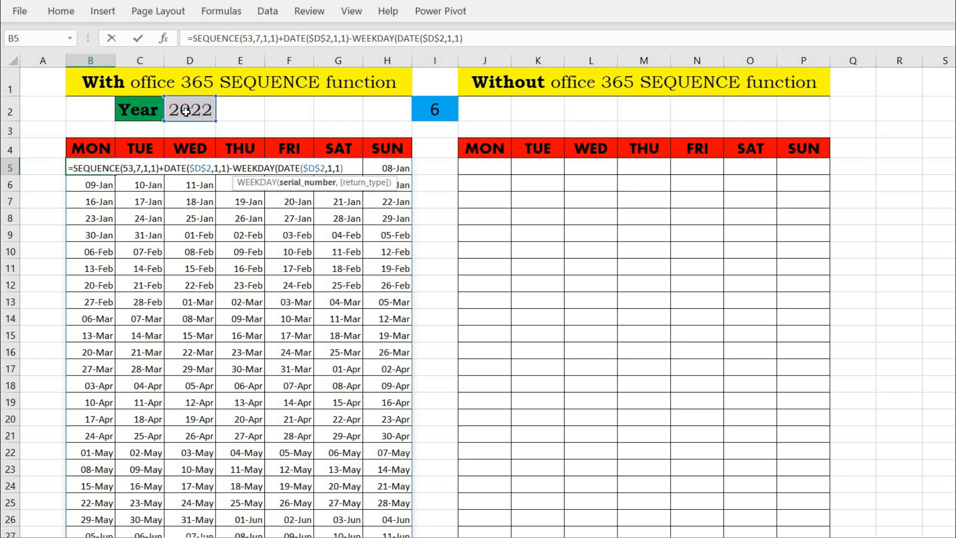
pyautogui.write(',')
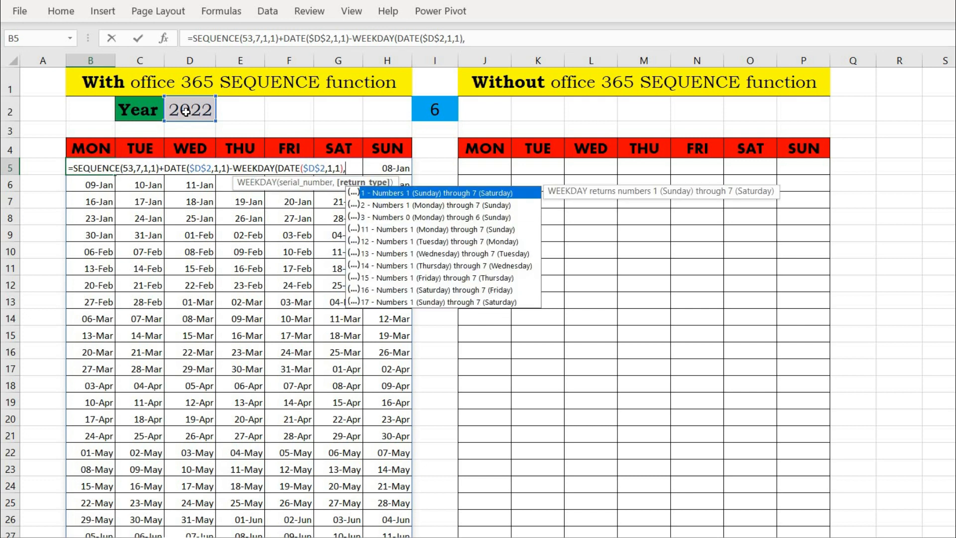
pyautogui.press('Down')
pyautogui.press('Tab')
pyautogui.press('Return')
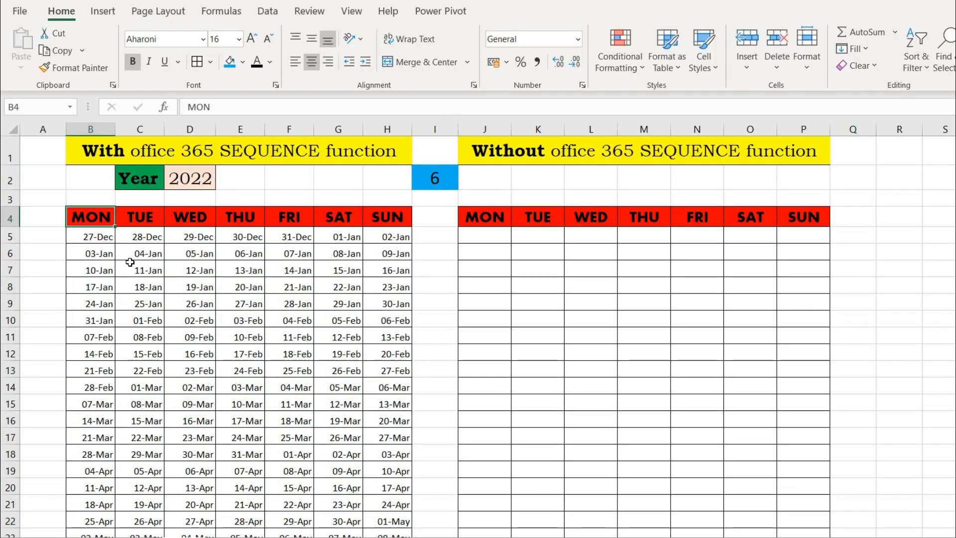
# - Enter the helper formula =MOD(MONTH(B5),2) in cell Q5 to test whether the month is odd or even
pyautogui.press('Down')
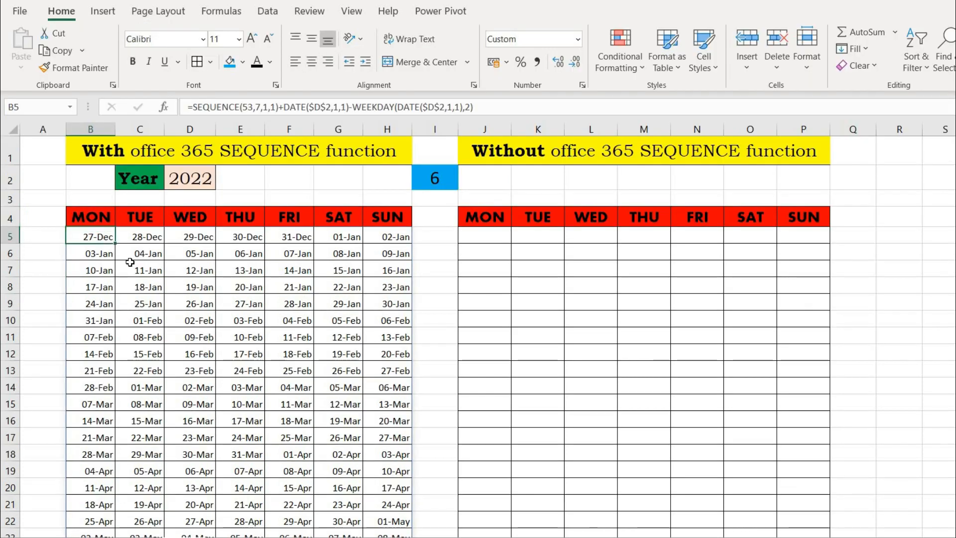
pyautogui.press('Right')
pyautogui.press('Right')
pyautogui.press('Right')
pyautogui.press('Right')
pyautogui.press('Right')
pyautogui.press('Right')
pyautogui.press('Right')
pyautogui.press('Right')
pyautogui.press('Right')
pyautogui.press('Right')
pyautogui.press('Right')
pyautogui.press('Right')
pyautogui.press('Right')
pyautogui.press('Right')
pyautogui.press('Right')
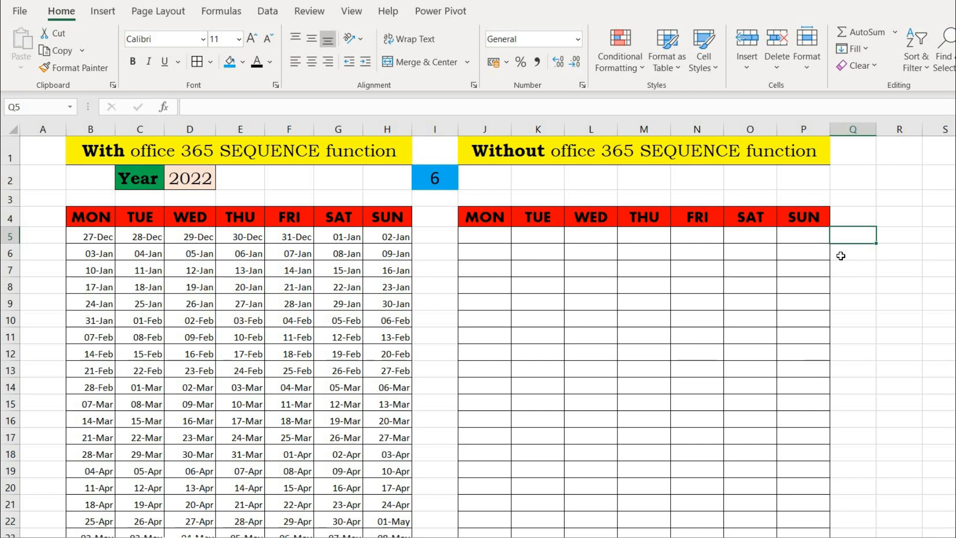
pyautogui.write('=MONTH(')
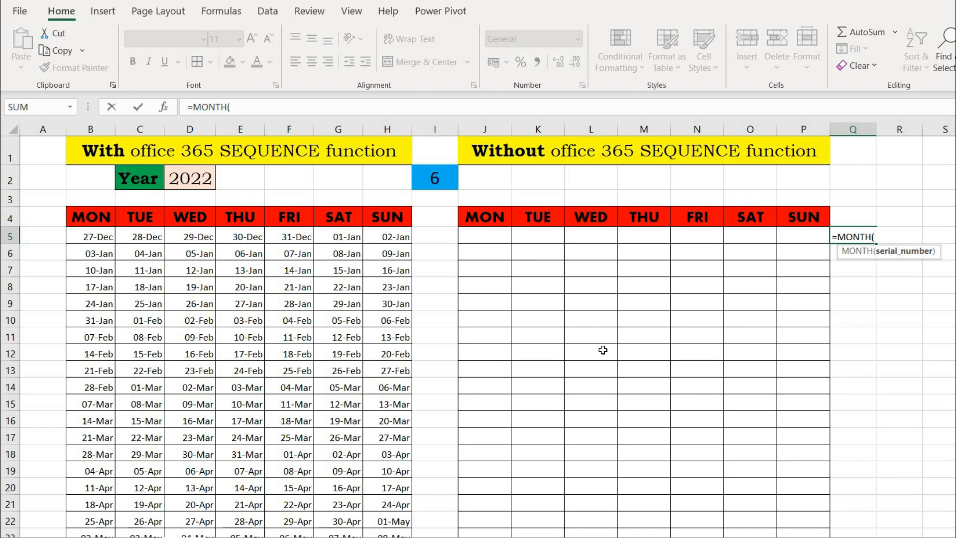
pyautogui.click(104, 244)
pyautogui.write(')')
pyautogui.click(837, 237)
pyautogui.write('mod(')
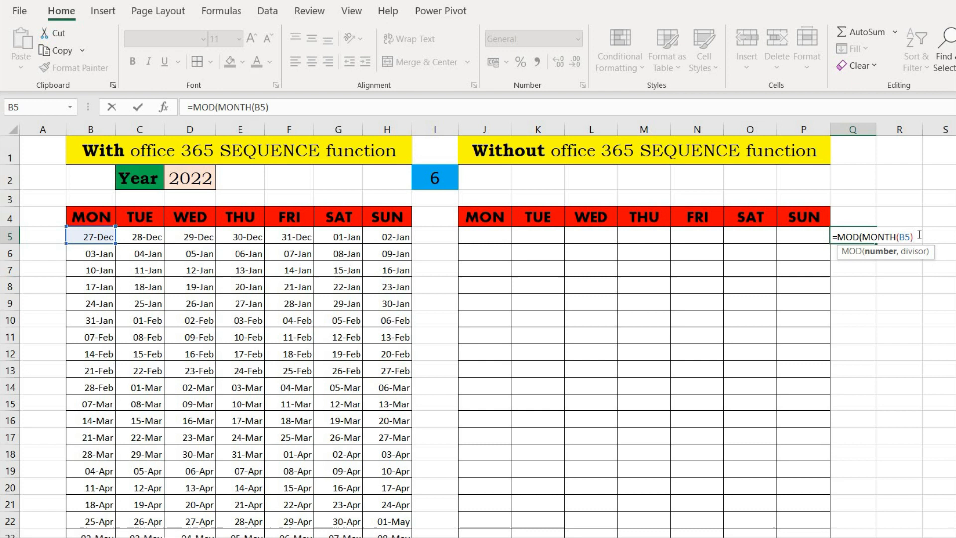
pyautogui.write(',')
pyautogui.press('BackSpace')
pyautogui.write('2)')
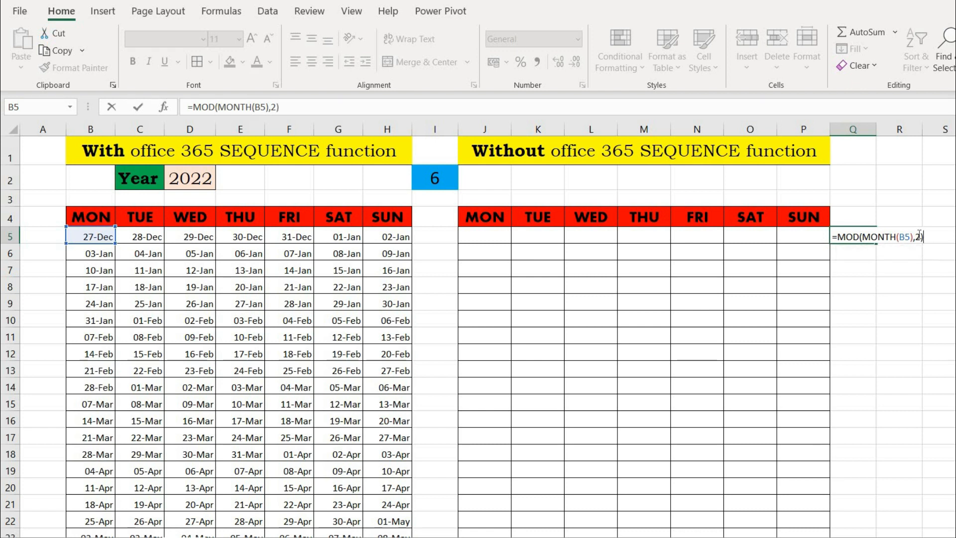
pyautogui.press('Return')
# - Turn the Q5 formula into a logical test by extending it to =MOD(MONTH(B5),2)=1
pyautogui.doubleClick(848, 236)
pyautogui.write('=1')
pyautogui.press('Return')
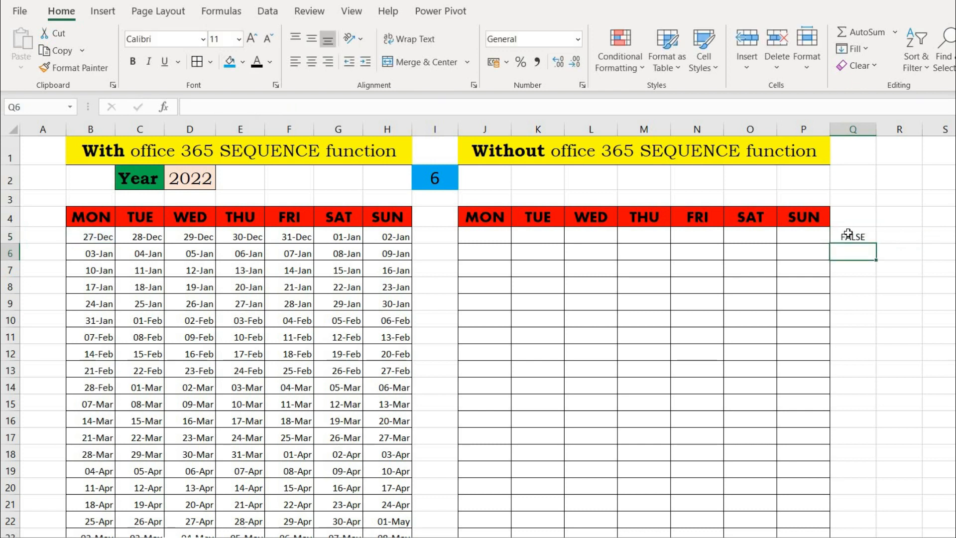
# - Copy the odd-month test from Q5 into cells Q6, Q8 and Q12 to check it against other dates
pyautogui.click(848, 237)
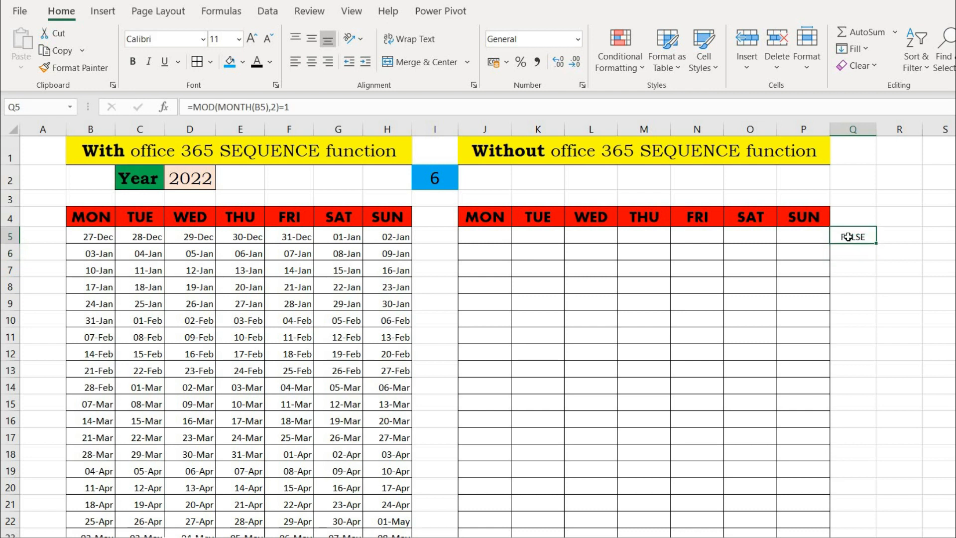
pyautogui.hotkey('ctrl', 'c')
pyautogui.press('Down')
pyautogui.press('Down')
pyautogui.press('Down')
pyautogui.press('Down')
pyautogui.press('Down')
pyautogui.press('Down')
pyautogui.press('Down')
pyautogui.hotkey('ctrl', 'v')
pyautogui.press('Up')
pyautogui.press('Up')
pyautogui.press('Up')
pyautogui.press('Up')
pyautogui.hotkey('ctrl', 'v')
pyautogui.press('Down')
pyautogui.press('Down')
pyautogui.press('Down')
# - Copy the full formula text =MOD(MONTH(B5),2)=1 from cell Q5, leaving the cell unmodified
pyautogui.doubleClick(837, 237)
pyautogui.moveTo(834, 237); pyautogui.dragTo(942, 258)
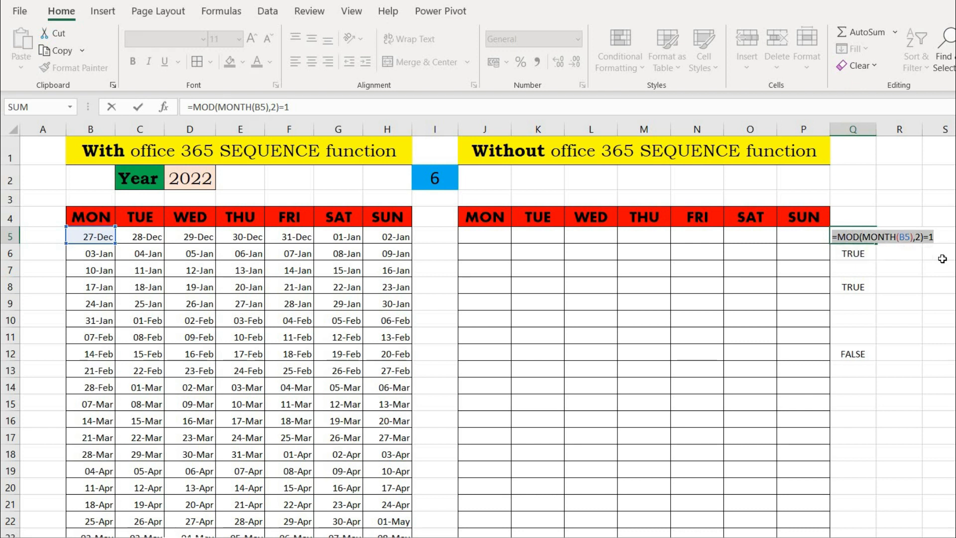
pyautogui.hotkey('ctrl', 'c')
pyautogui.press('Return')
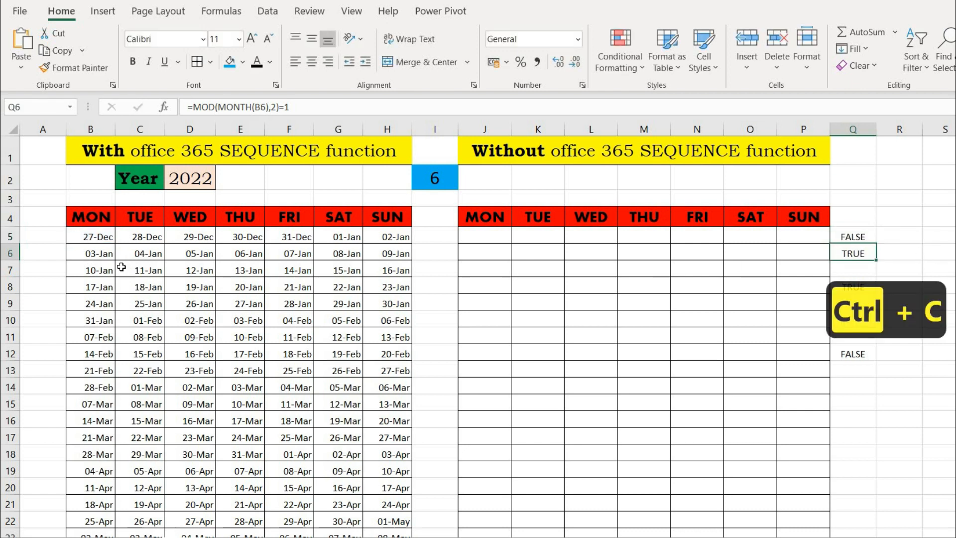
# - Set up a new formula-based conditional formatting rule for the calendar range B5:H57 with the formula =MOD(MONTH(B5),2)=1
pyautogui.click(88, 234)
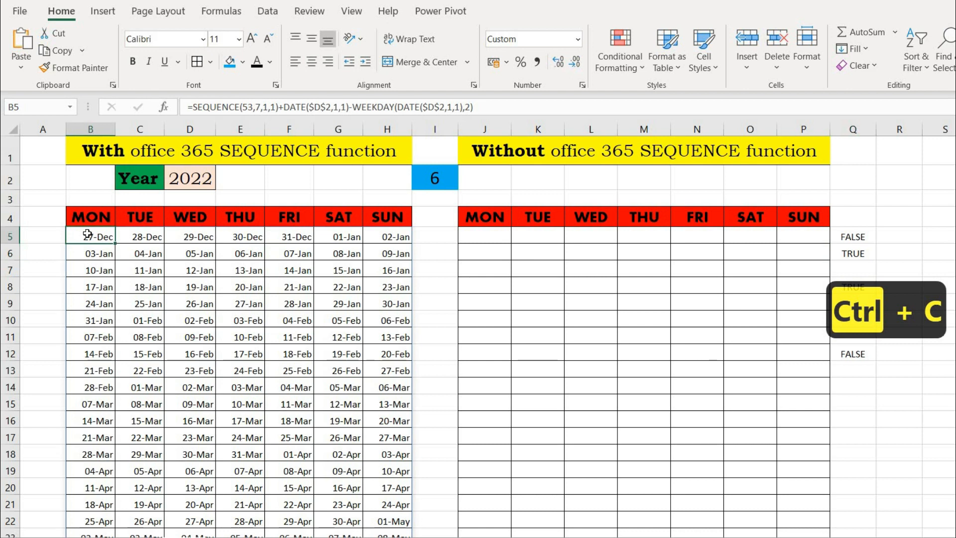
pyautogui.hotkey('ctrl', 'shift', 'Down')
pyautogui.hotkey('ctrl', 'shift', 'Right')
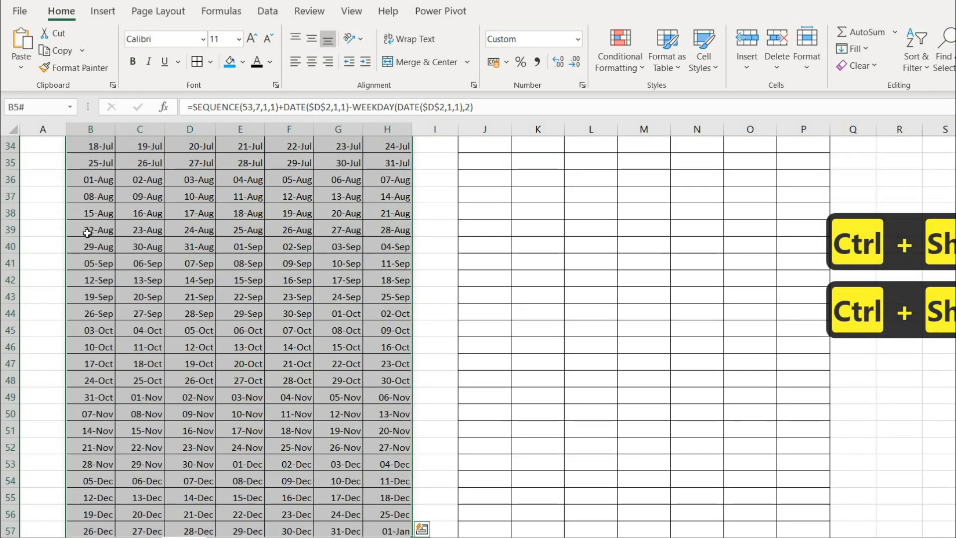
pyautogui.scroll(11, 465, 226)
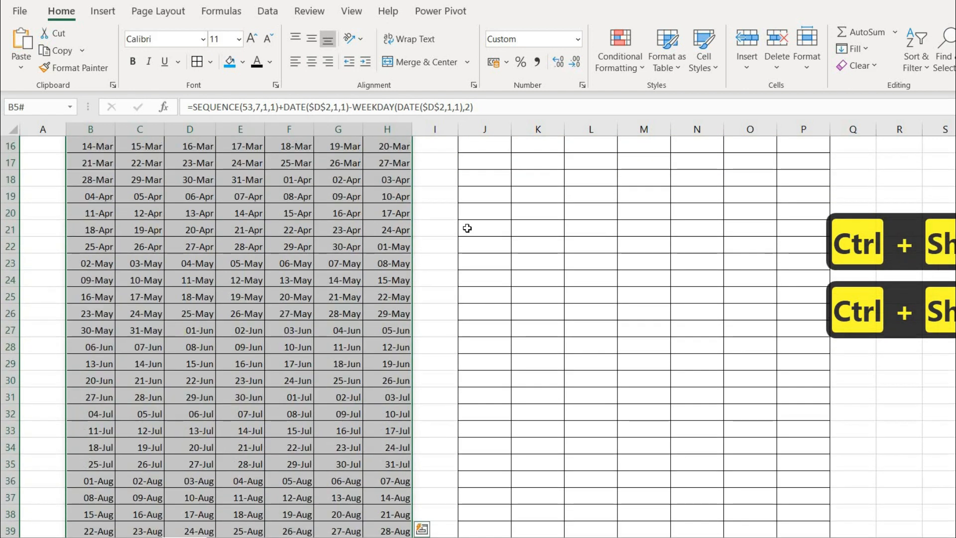
pyautogui.click(624, 64)
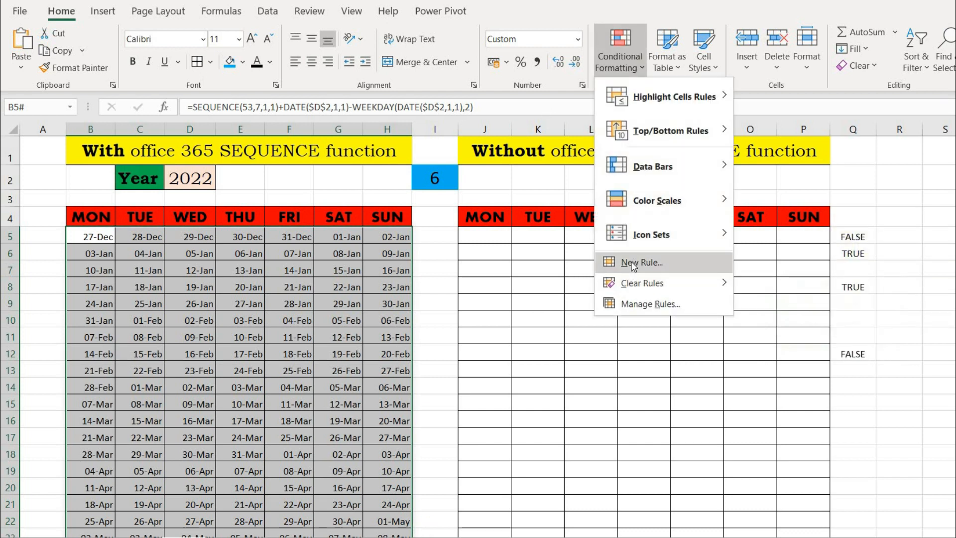
pyautogui.click(635, 262)
pyautogui.click(529, 299)
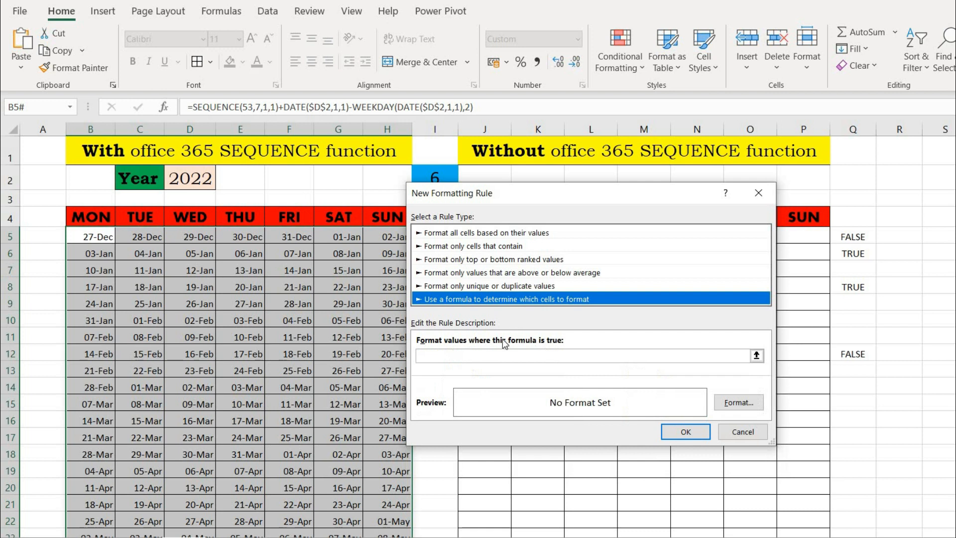
pyautogui.click(503, 355)
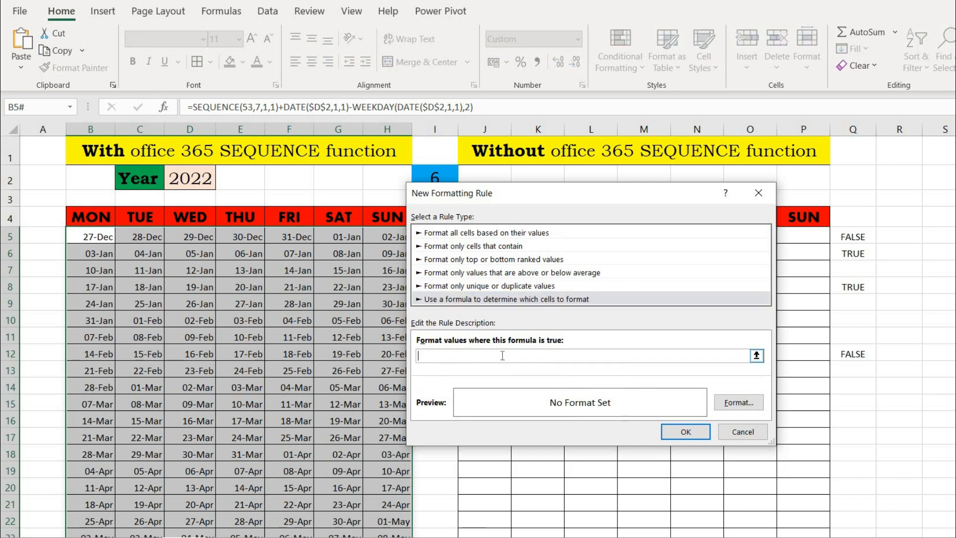
pyautogui.write('=MOD(MONTH(B5),2)=1')
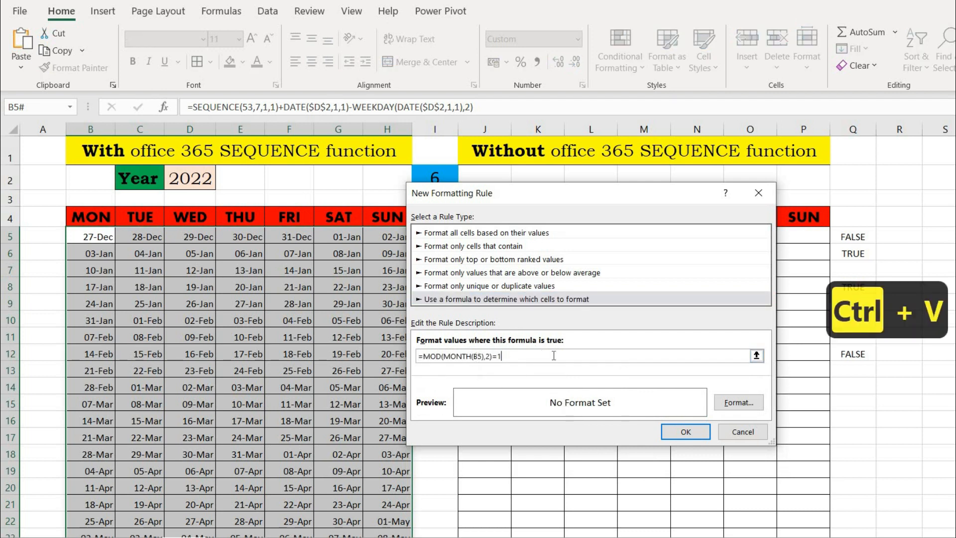
# - Give the rule a two-color white-to-blue gradient fill with Diagonal up shading and apply it to the calendar range
pyautogui.click(730, 403)
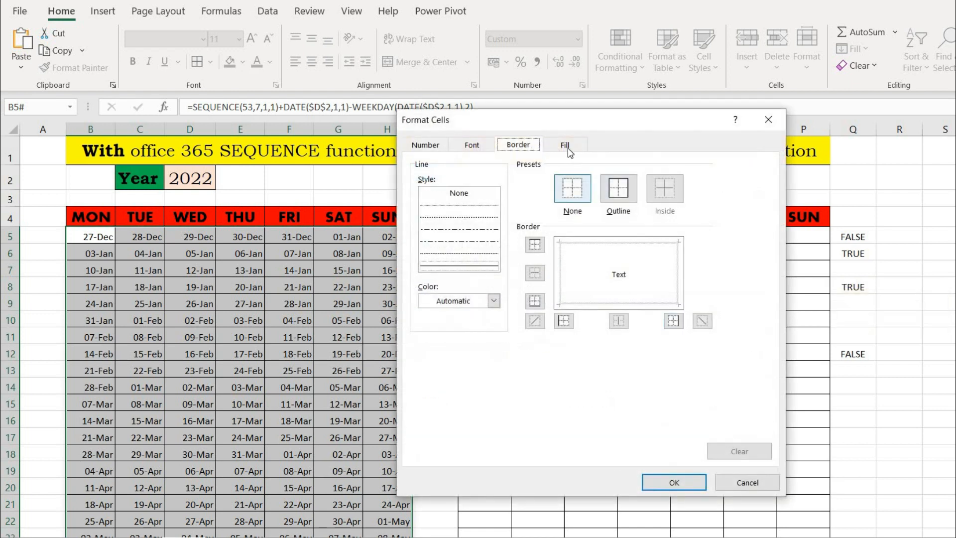
pyautogui.click(566, 146)
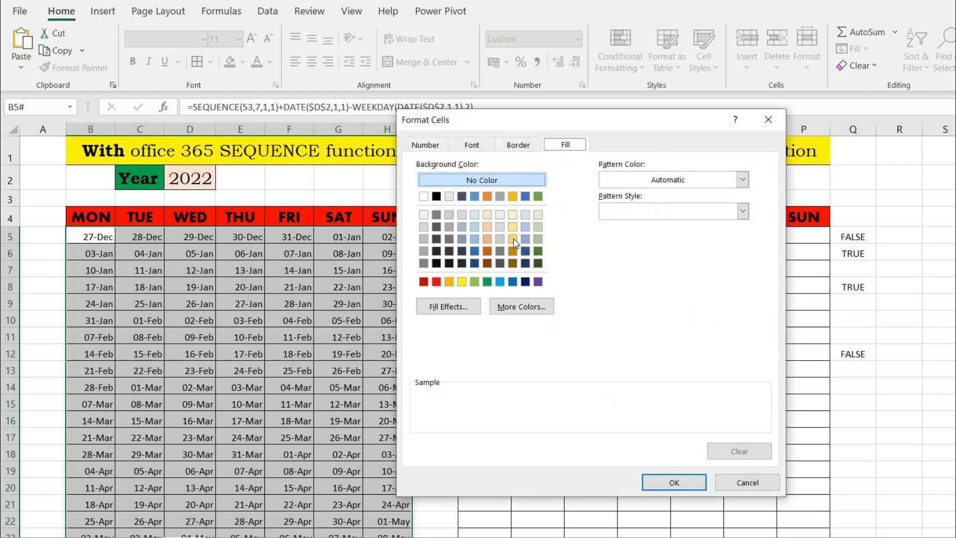
pyautogui.click(500, 282)
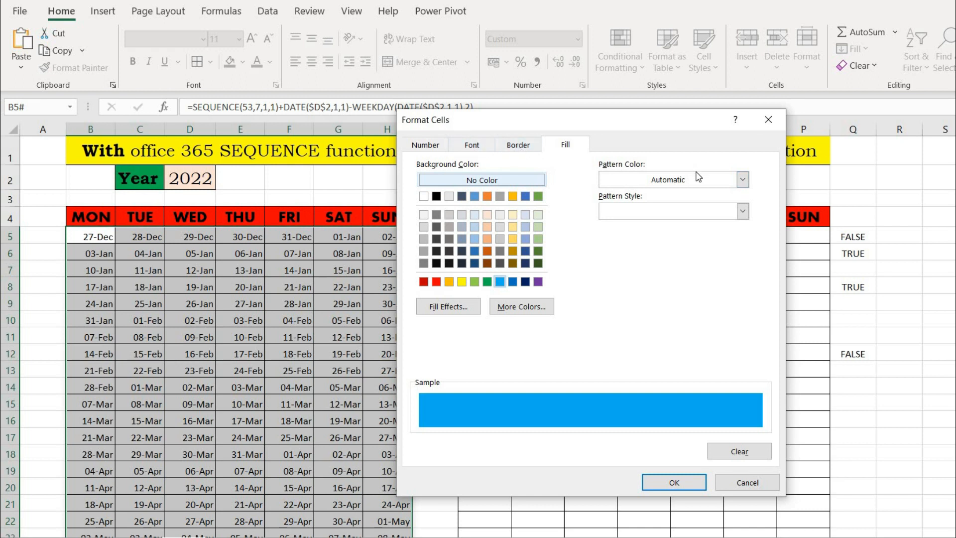
pyautogui.click(459, 312)
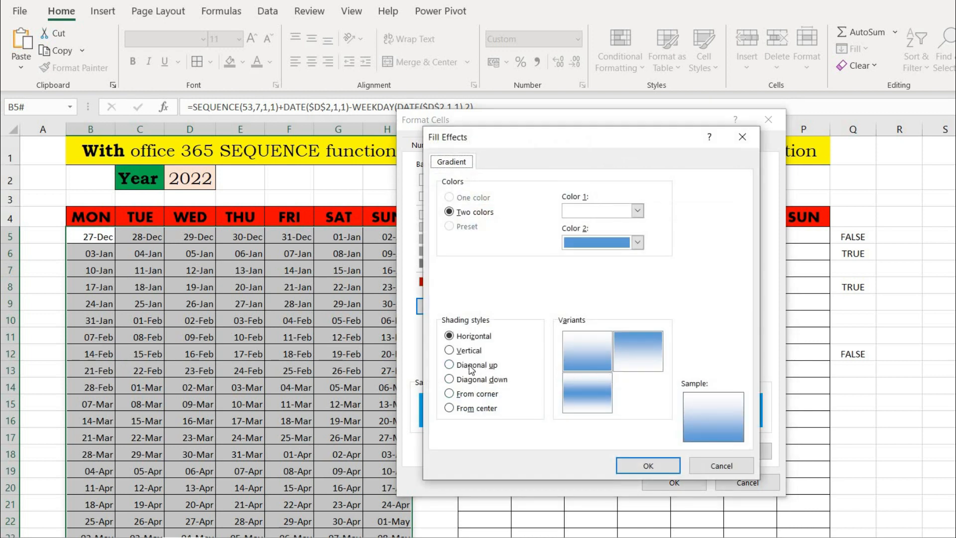
pyautogui.click(471, 369)
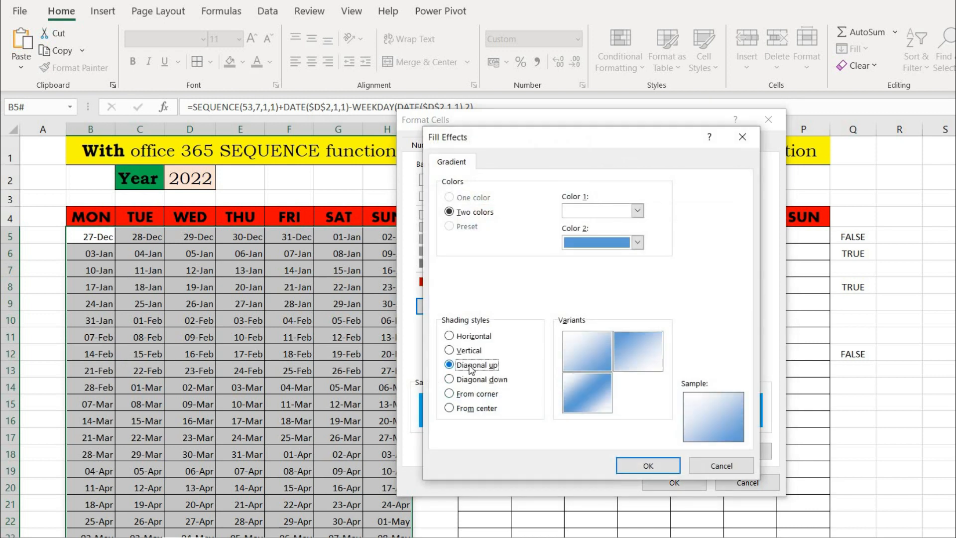
pyautogui.click(630, 464)
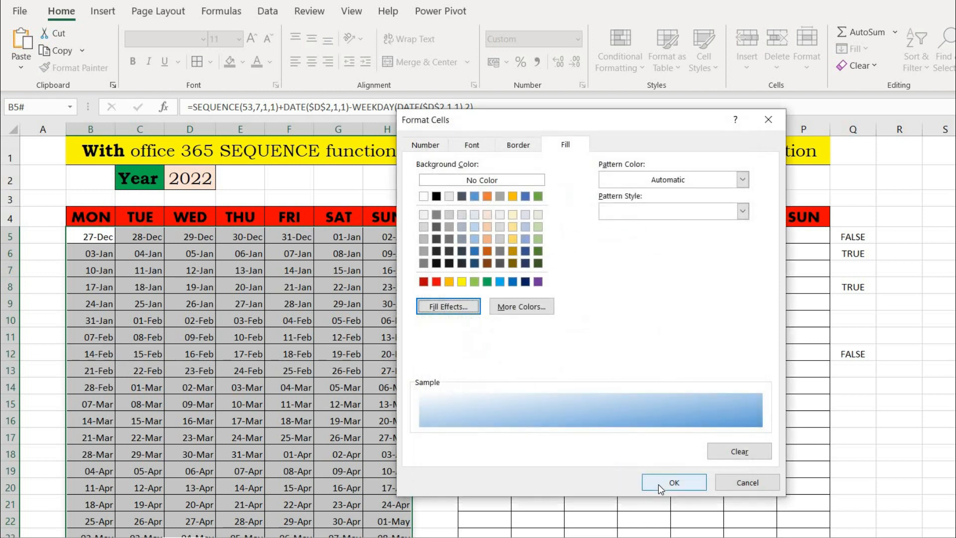
pyautogui.click(658, 484)
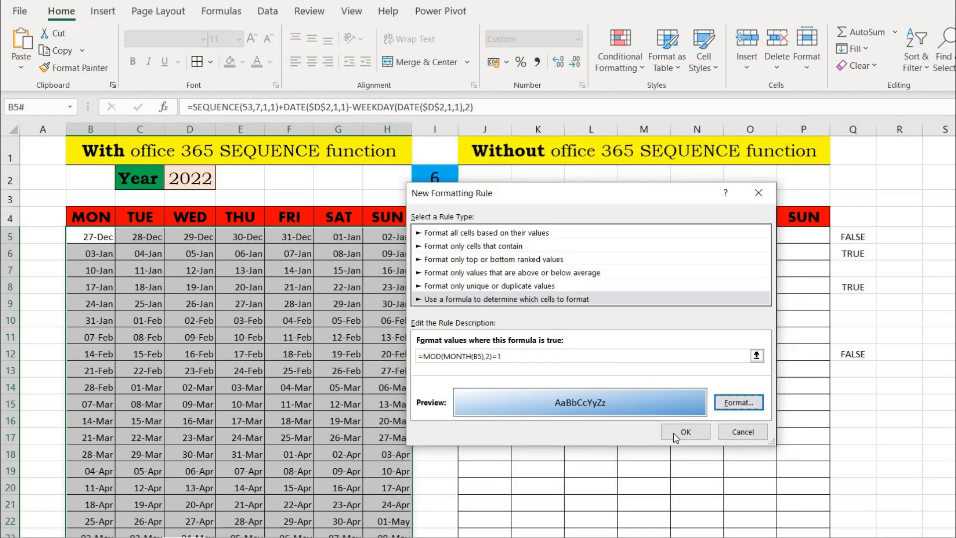
pyautogui.click(674, 432)
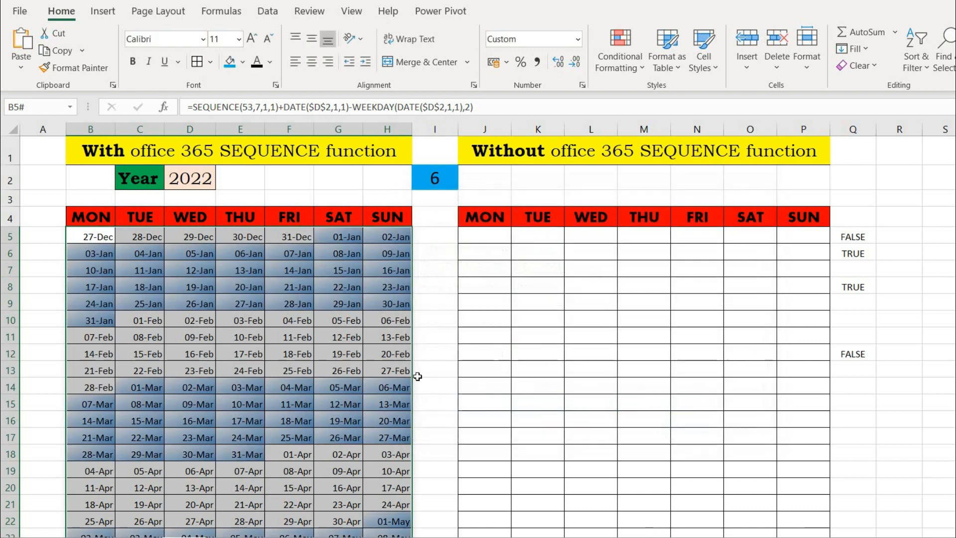
# - Examine the first calendar row, B5 to F5, for dates that fall before the selected year
pyautogui.click(218, 298)
pyautogui.press('Left')
pyautogui.press('Left')
pyautogui.press('Left')
pyautogui.press('Up')
pyautogui.press('Up')
pyautogui.press('Up')
pyautogui.press('Up')
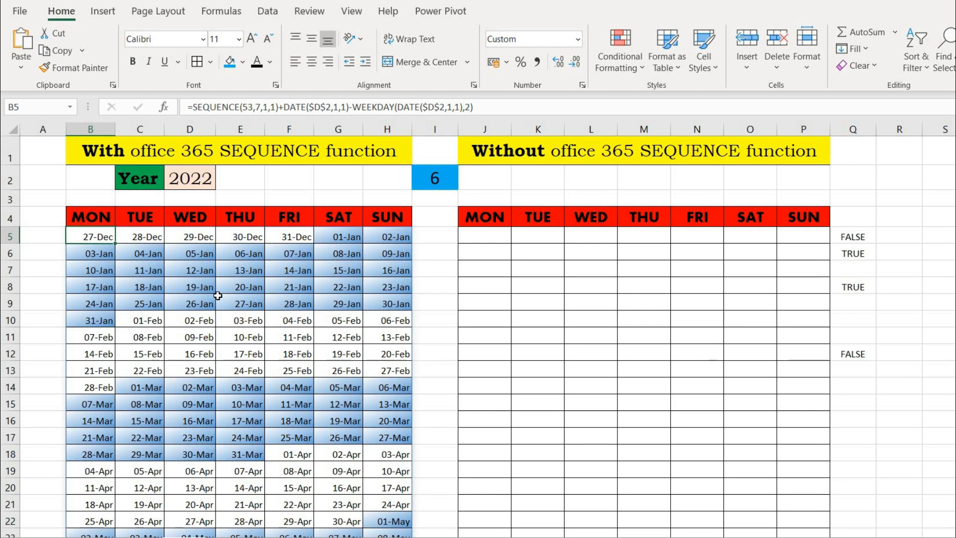
pyautogui.press('Right')
pyautogui.press('Right')
pyautogui.press('Right')
pyautogui.press('Right')
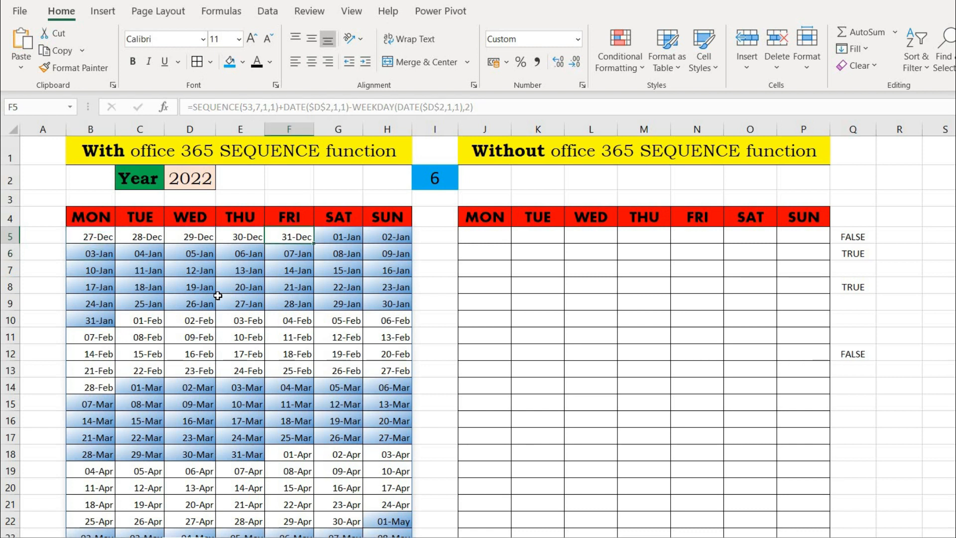
pyautogui.press('Left')
pyautogui.press('Left')
pyautogui.press('Left')
pyautogui.press('Left')
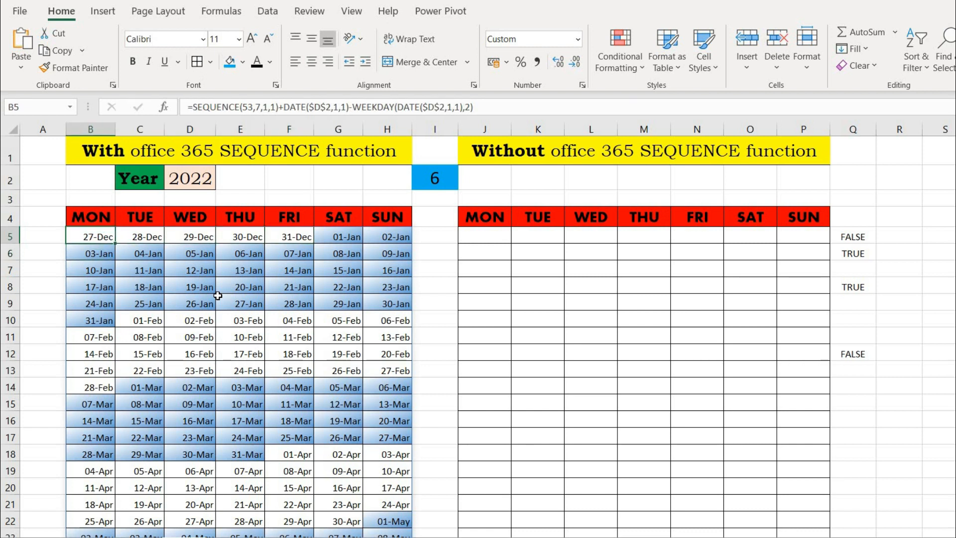
# - Enter the formula =B5<DATE($D$2,1,1) in cell R5 to test whether the date precedes the selected year
pyautogui.press('Right')
pyautogui.press('Right')
pyautogui.press('Right')
pyautogui.press('Right')
pyautogui.press('Right')
pyautogui.press('Right')
pyautogui.press('Right')
pyautogui.press('Right')
pyautogui.press('Right')
pyautogui.press('Right')
pyautogui.press('Right')
pyautogui.press('Right')
pyautogui.press('Right')
pyautogui.press('Right')
pyautogui.press('Right')
pyautogui.press('Right')
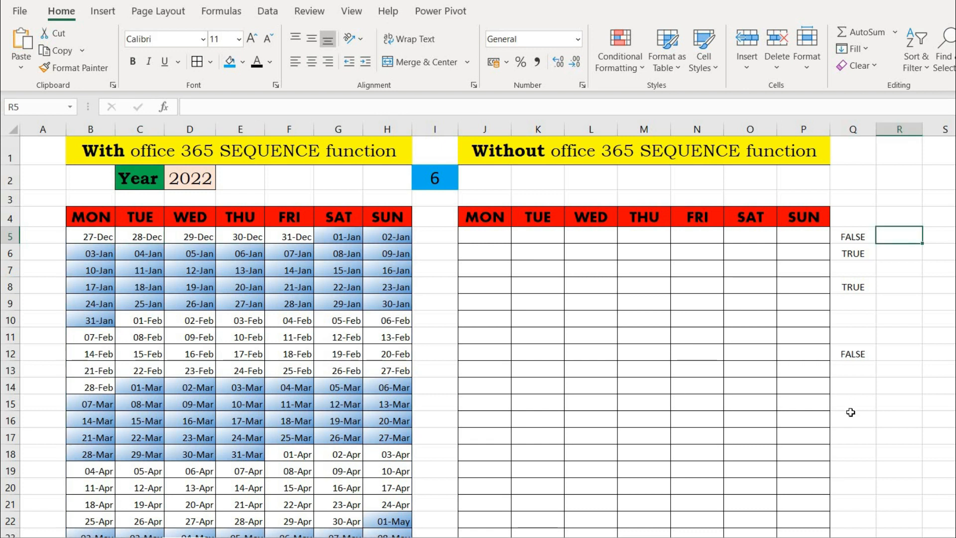
pyautogui.write('=')
pyautogui.click(102, 237)
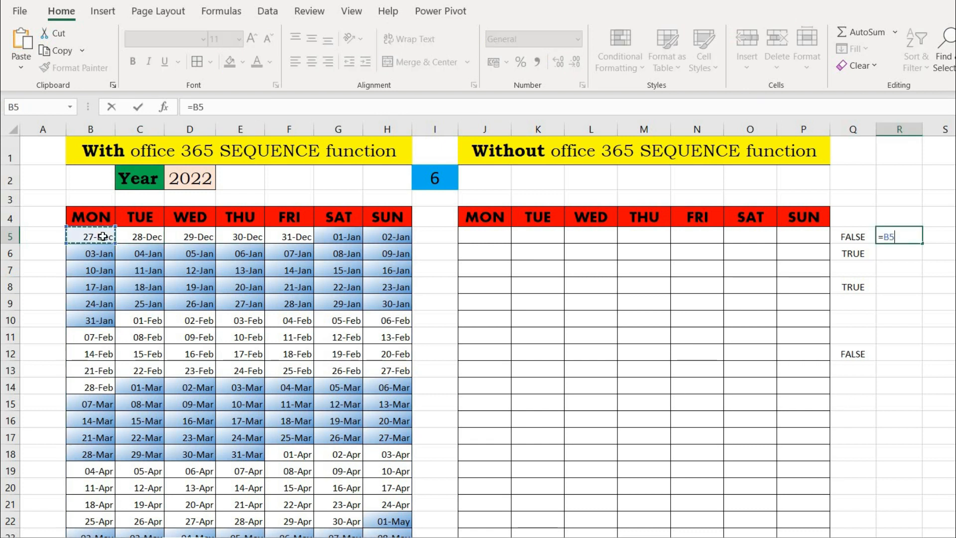
pyautogui.write('<')
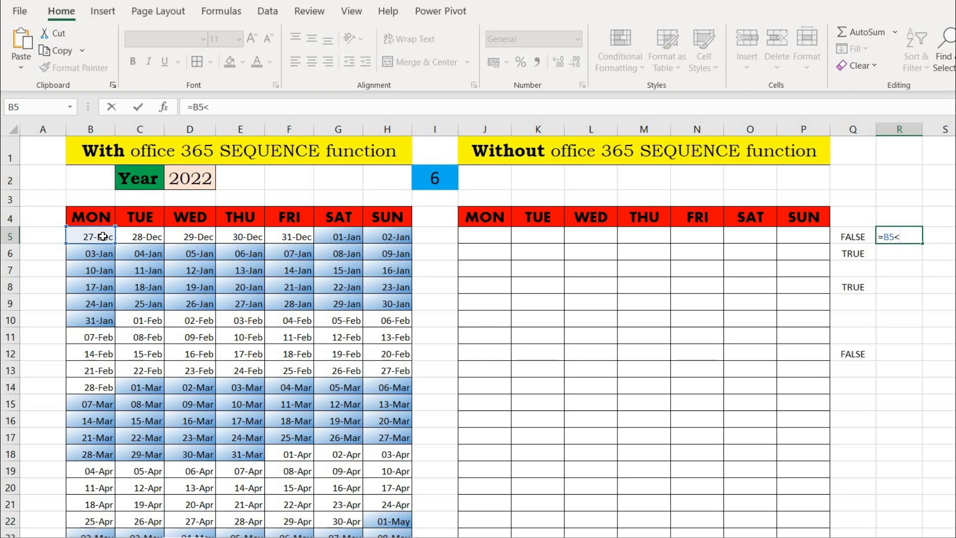
pyautogui.write('date')
pyautogui.press('Tab')
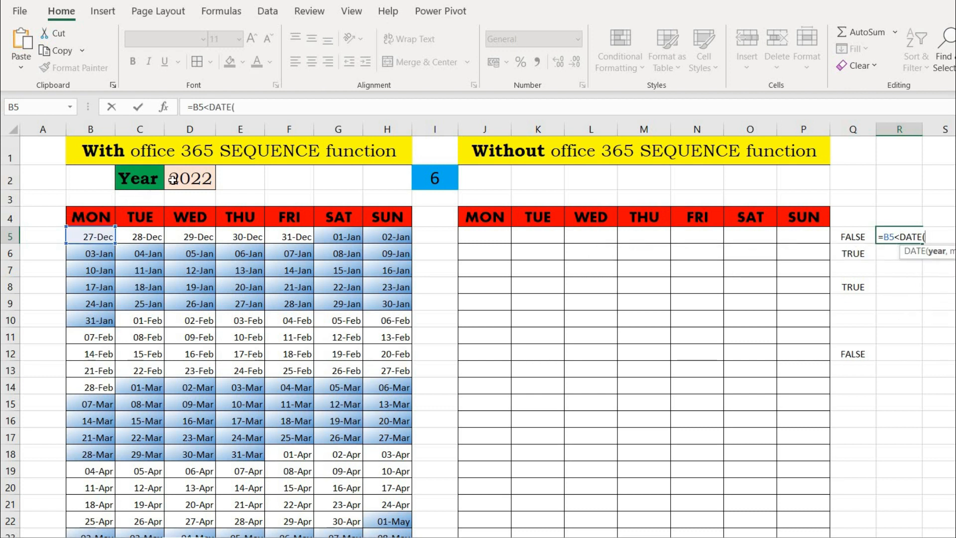
pyautogui.click(173, 180)
pyautogui.press('F4')
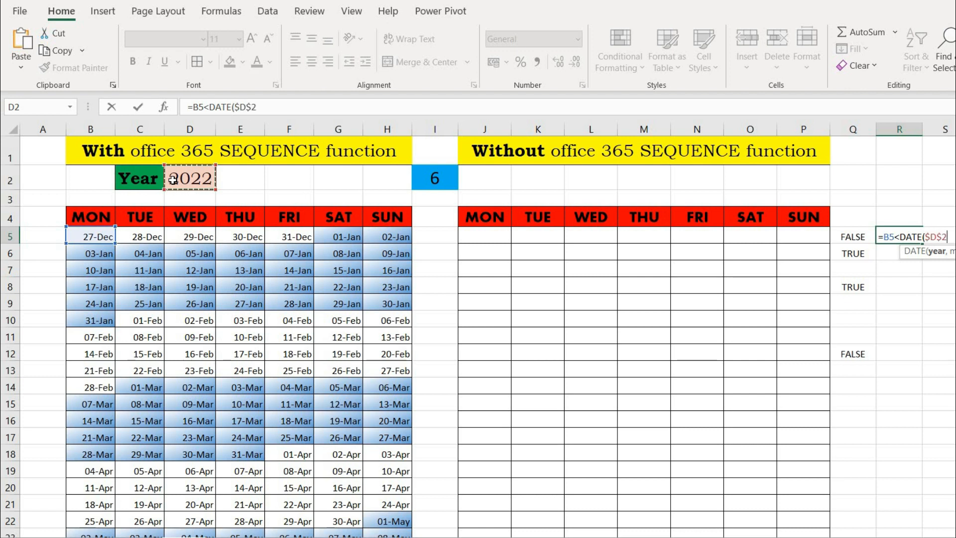
pyautogui.write(',1)')
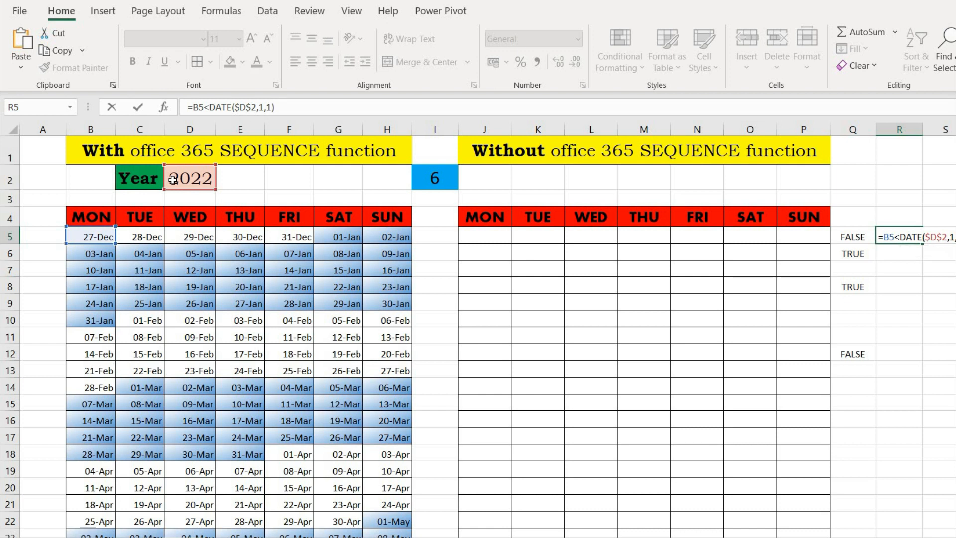
pyautogui.hotkey('ctrl', 'Return')
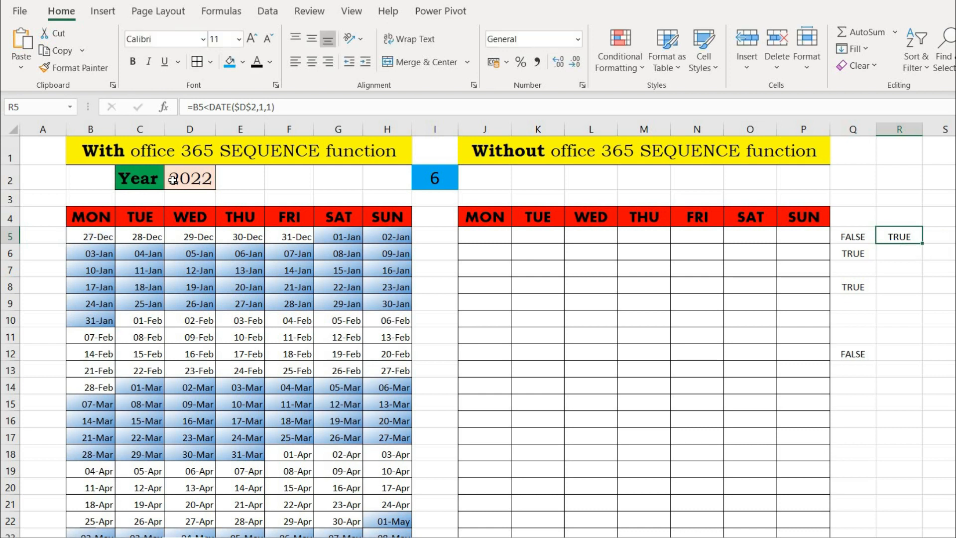
# - Wrap the existing before-year test in cell R5 in an OR function
pyautogui.doubleClick(881, 237)
pyautogui.write('or')
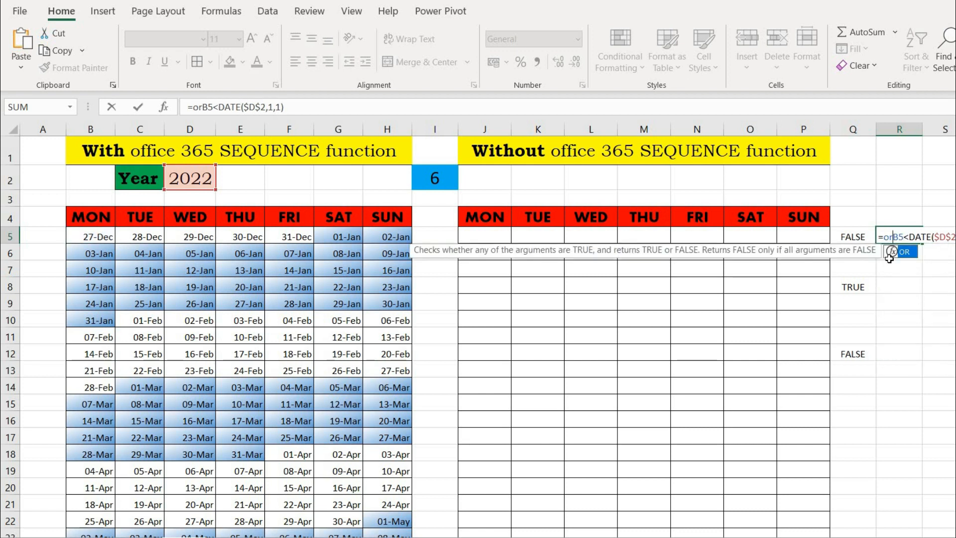
pyautogui.press('Tab')
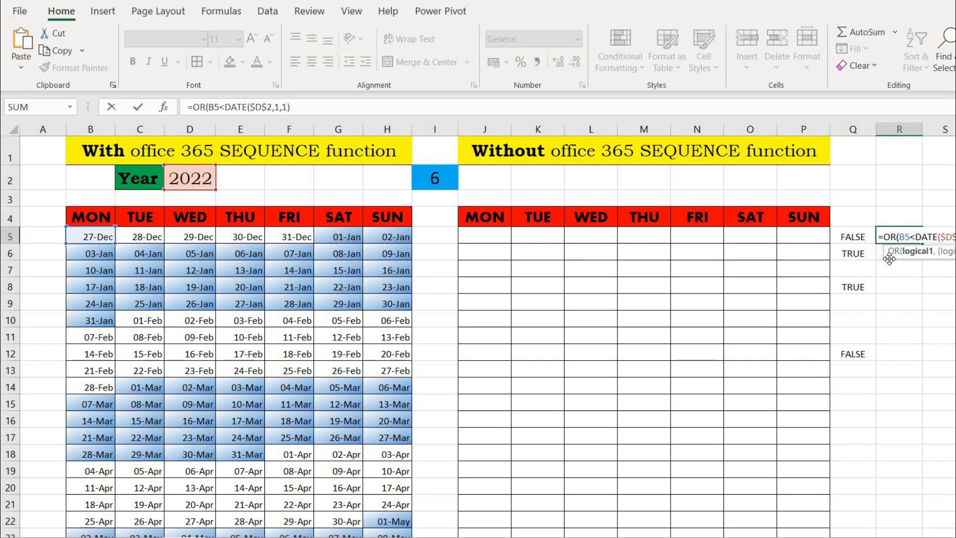
pyautogui.press('End')
# - Add B5>DATE($D$2,12,31) as the second OR condition in R5 and complete the formula
pyautogui.write(',')
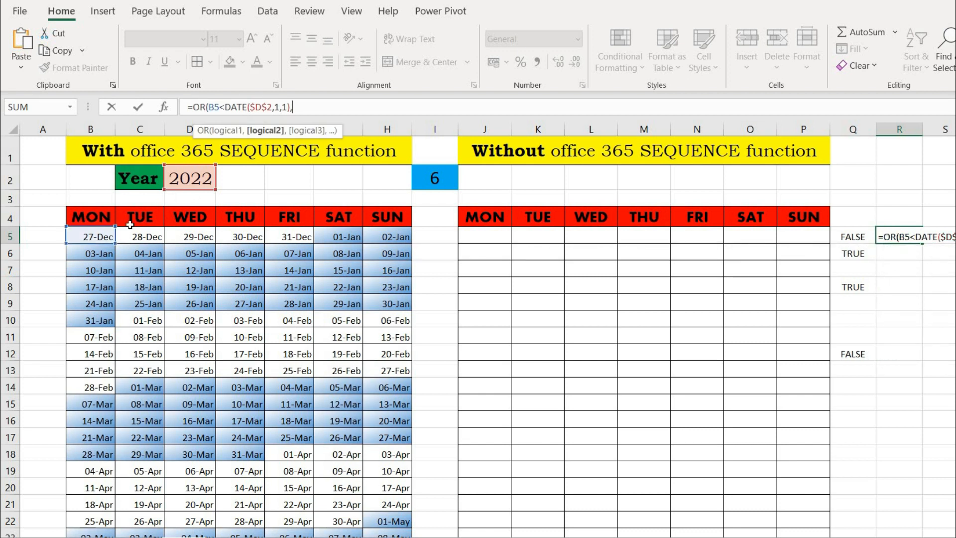
pyautogui.click(89, 238)
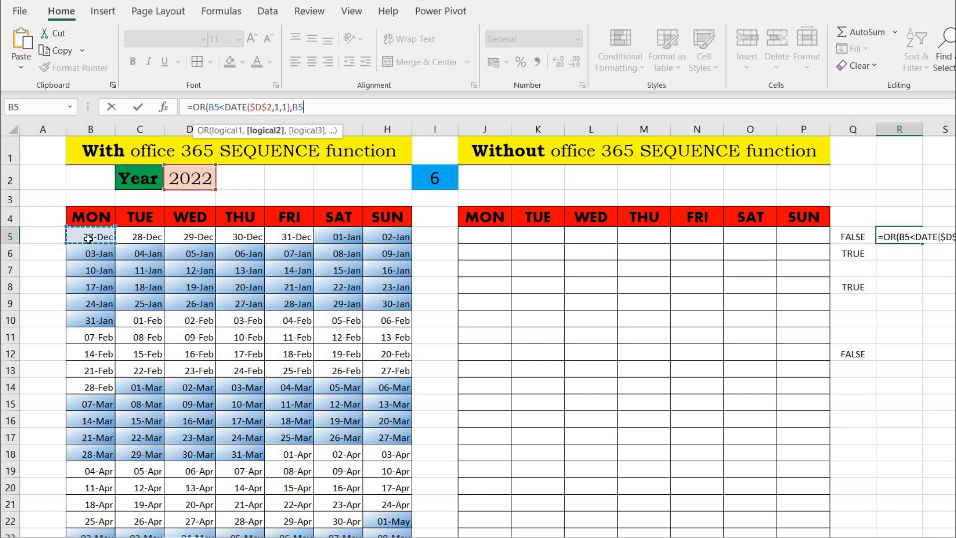
pyautogui.write('>date')
pyautogui.press('Tab')
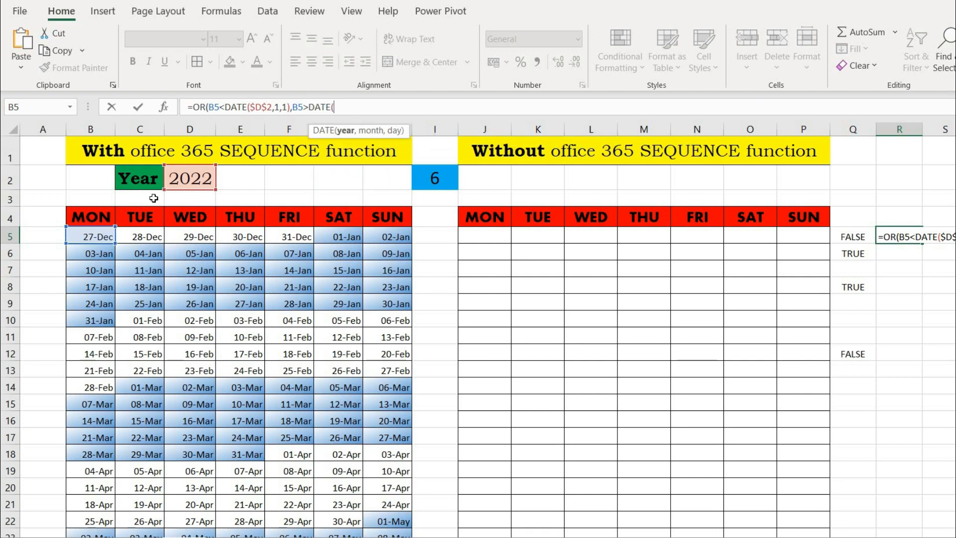
pyautogui.click(176, 183)
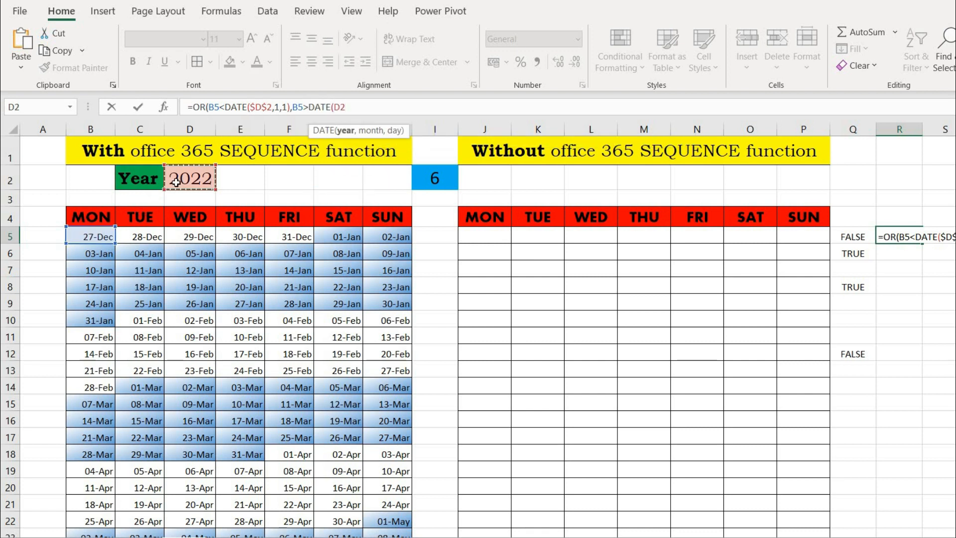
pyautogui.press('F4')
pyautogui.write(',')
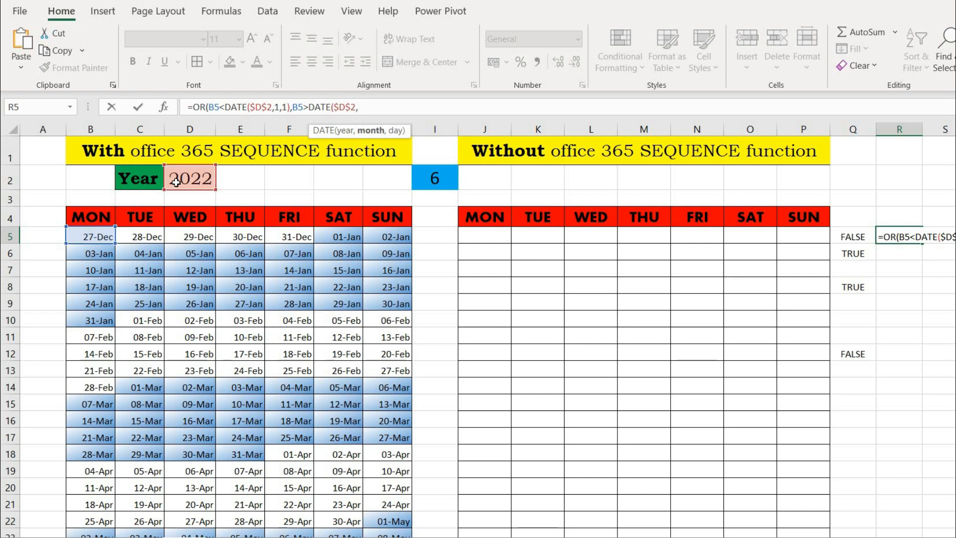
pyautogui.write('12,')
pyautogui.write('21')
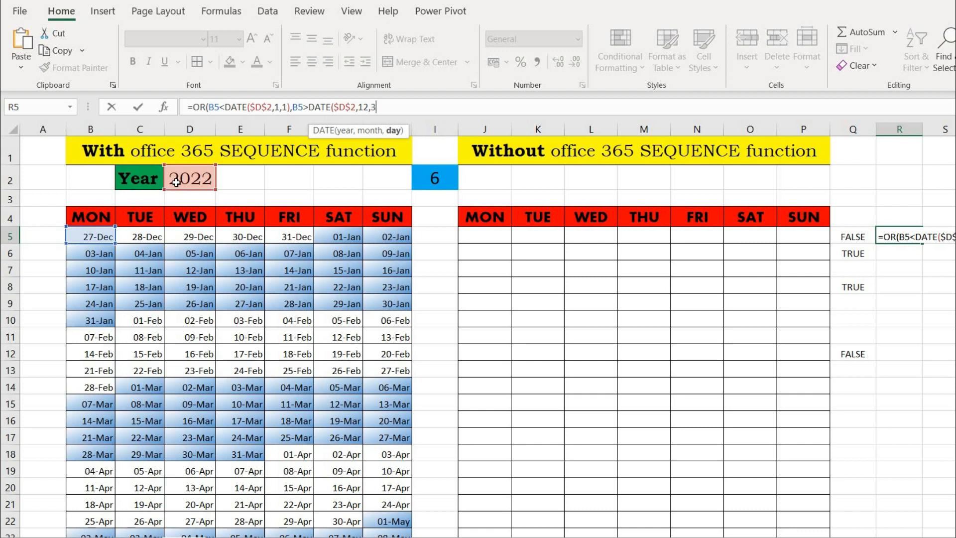
pyautogui.write('))')
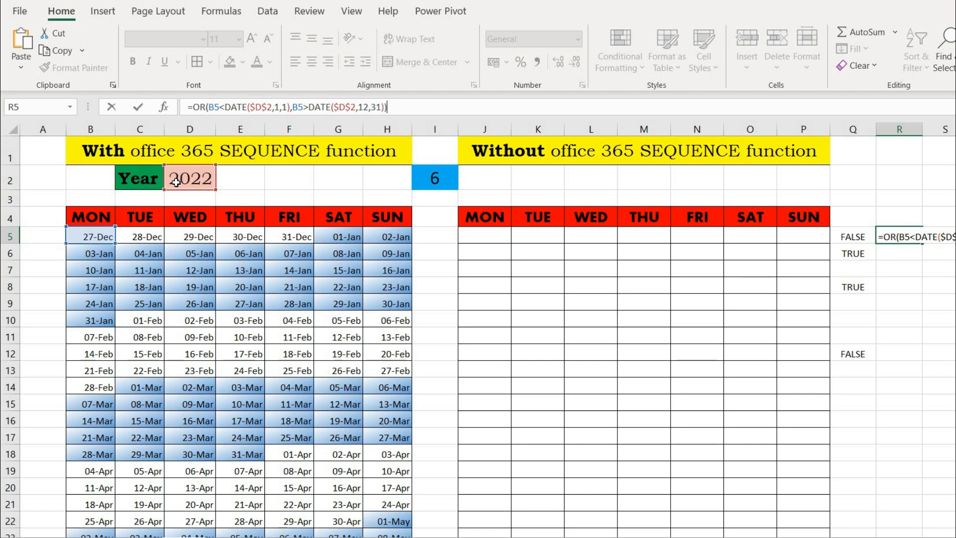
pyautogui.press('Return')
# - Copy the full formula text =OR(B5<DATE($D$2,1,1),B5>DATE($D$2,12,31)) from cell R5, leaving the cell unmodified
pyautogui.doubleClick(890, 234)
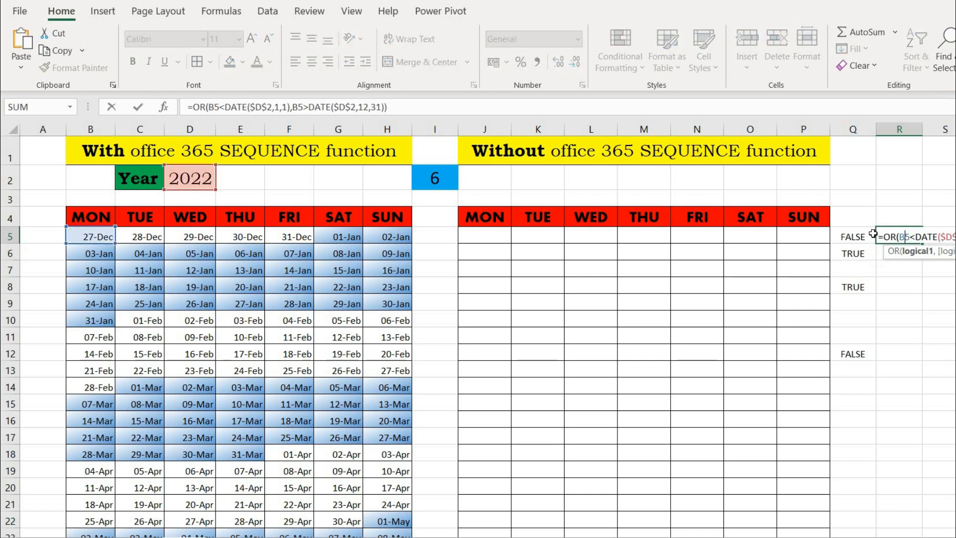
pyautogui.moveTo(878, 236); pyautogui.dragTo(952, 236)
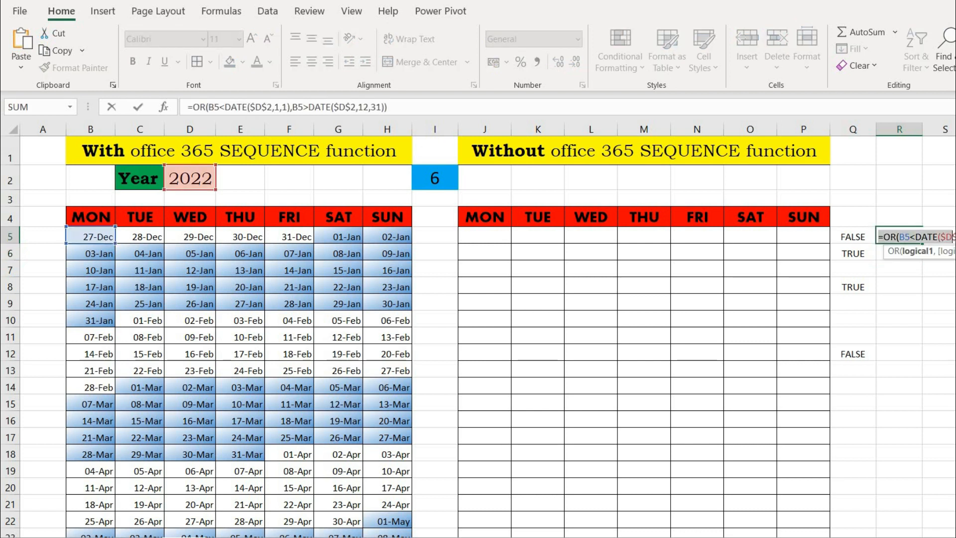
pyautogui.hotkey('ctrl', 'c')
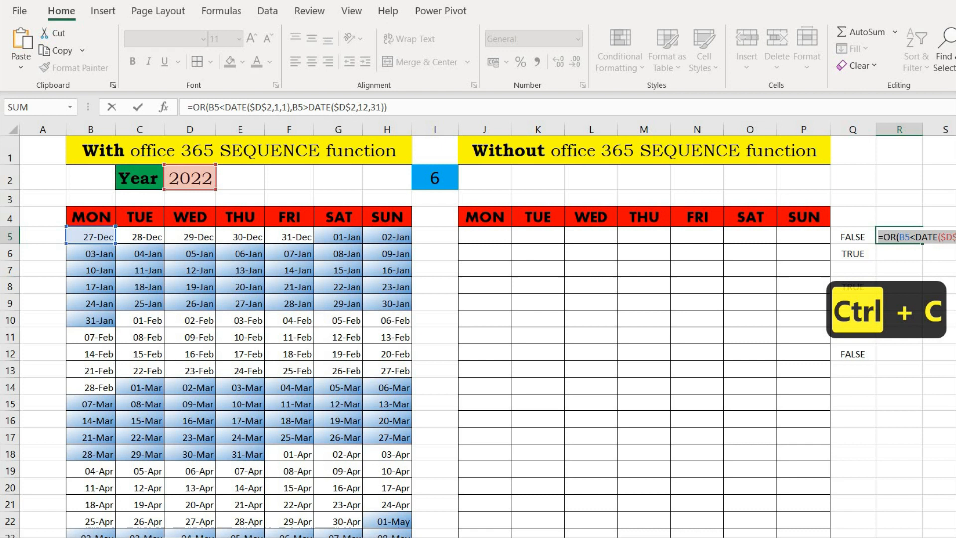
pyautogui.press('Return')
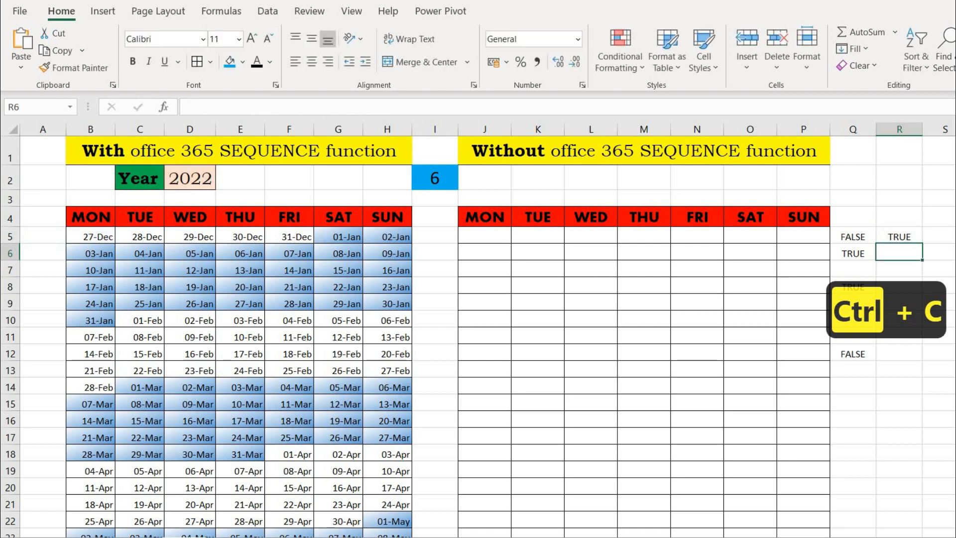
# - Set up a new formula-based conditional formatting rule for B5:H57 with =OR(B5<DATE($D$2,1,1),B5>DATE($D$2,12,31))
pyautogui.click(100, 236)
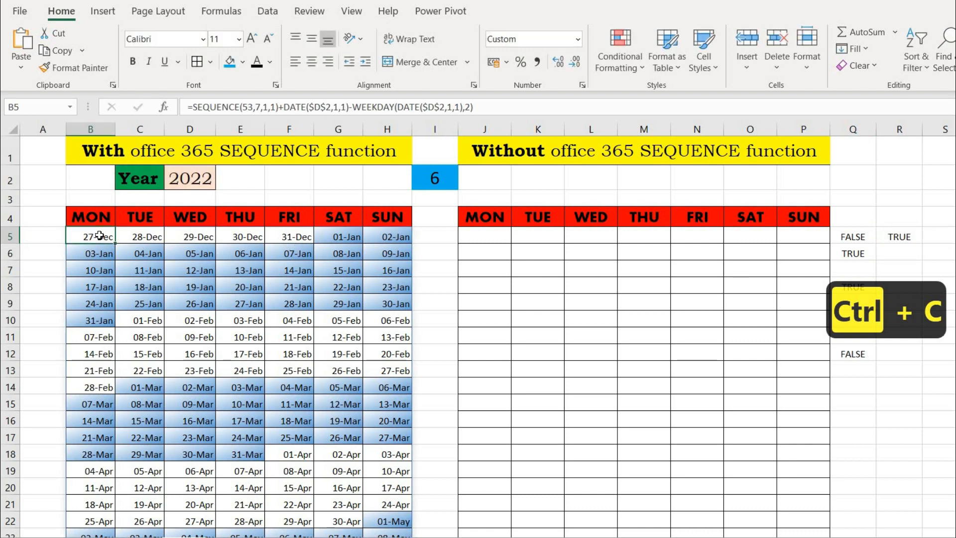
pyautogui.hotkey('ctrl', 'shift', 'Down')
pyautogui.hotkey('ctrl', 'shift', 'Right')
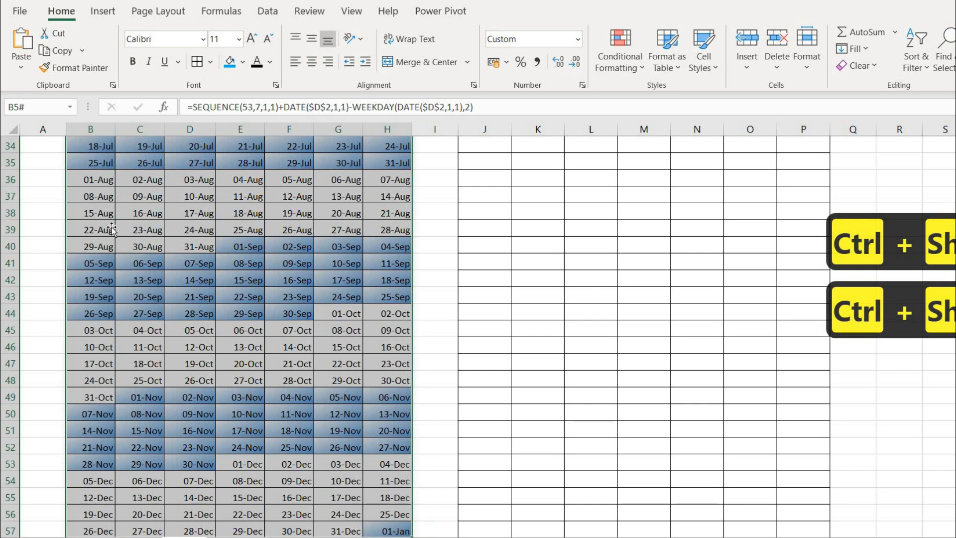
pyautogui.scroll(11, 112, 230)
pyautogui.click(613, 64)
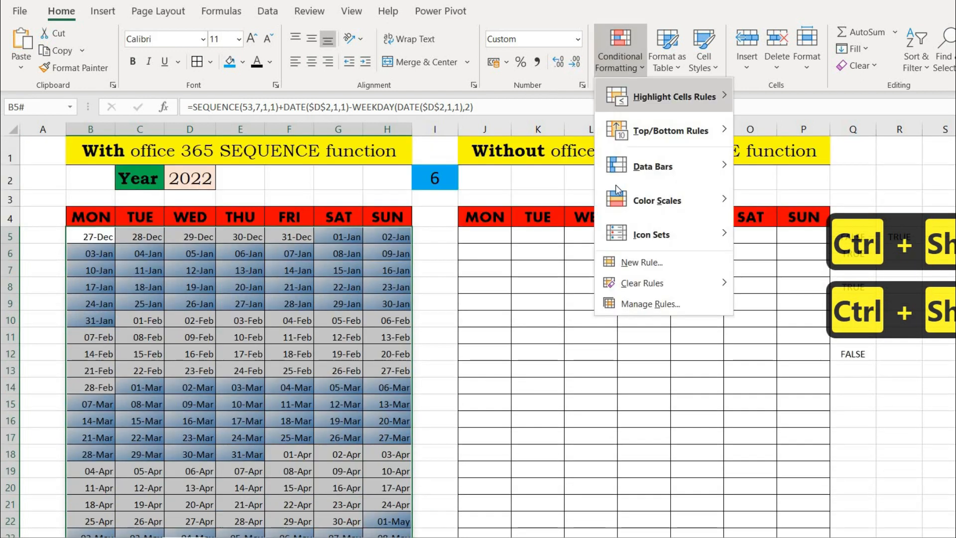
pyautogui.click(626, 262)
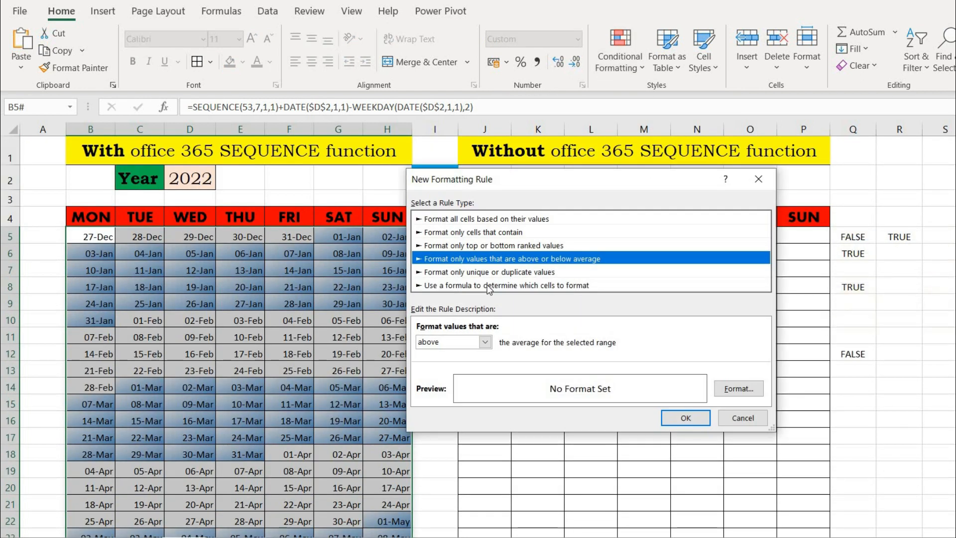
pyautogui.click(487, 286)
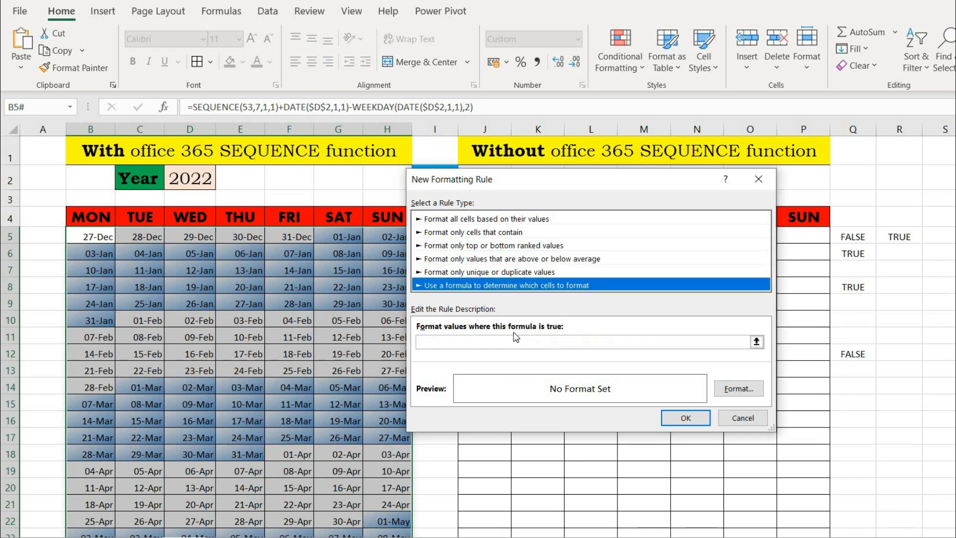
pyautogui.click(510, 340)
pyautogui.write('=OR(B5<DATE($D$2,1,1),B5>DATE($D$2,12,31))')
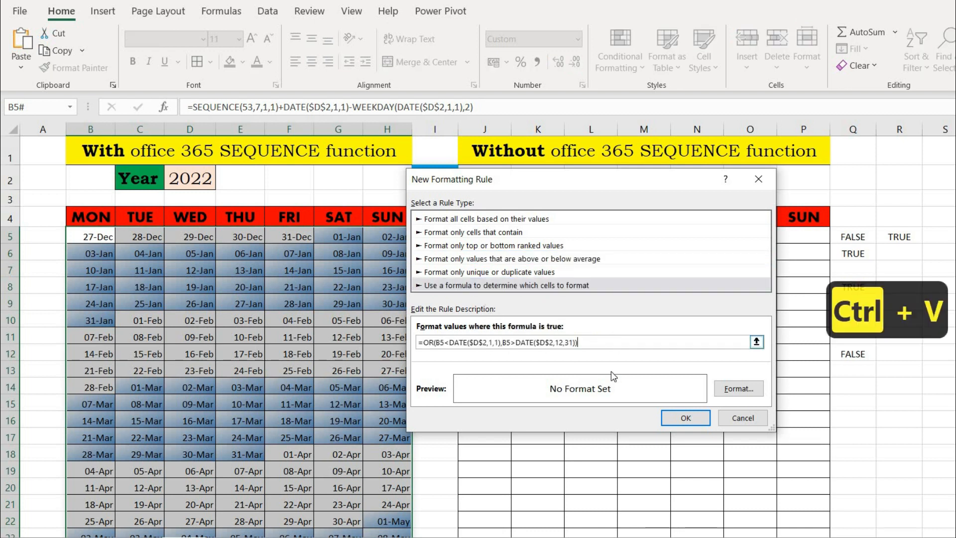
# - Give the out-of-year rule a solid medium-gray fill, apply it to the calendar, and deselect the range
pyautogui.click(725, 390)
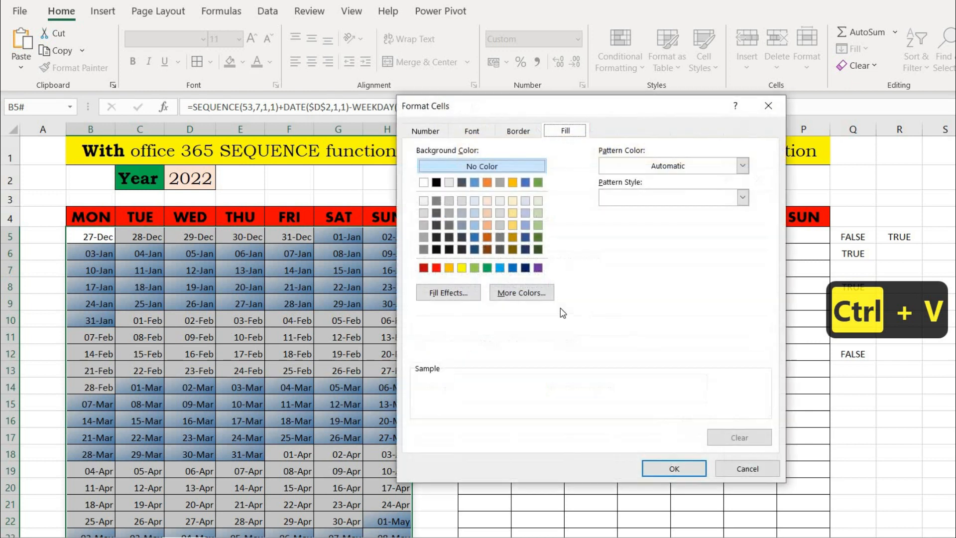
pyautogui.click(449, 213)
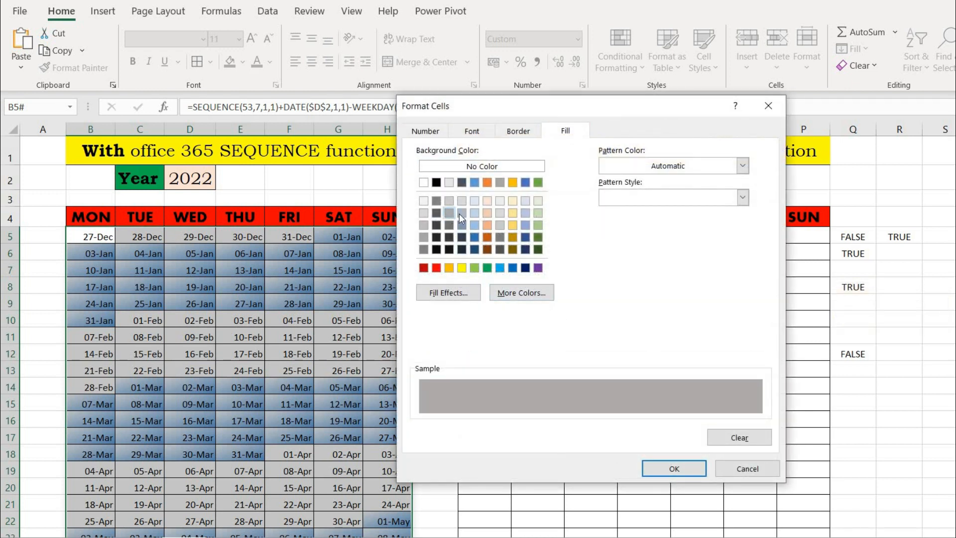
pyautogui.click(672, 464)
pyautogui.click(670, 420)
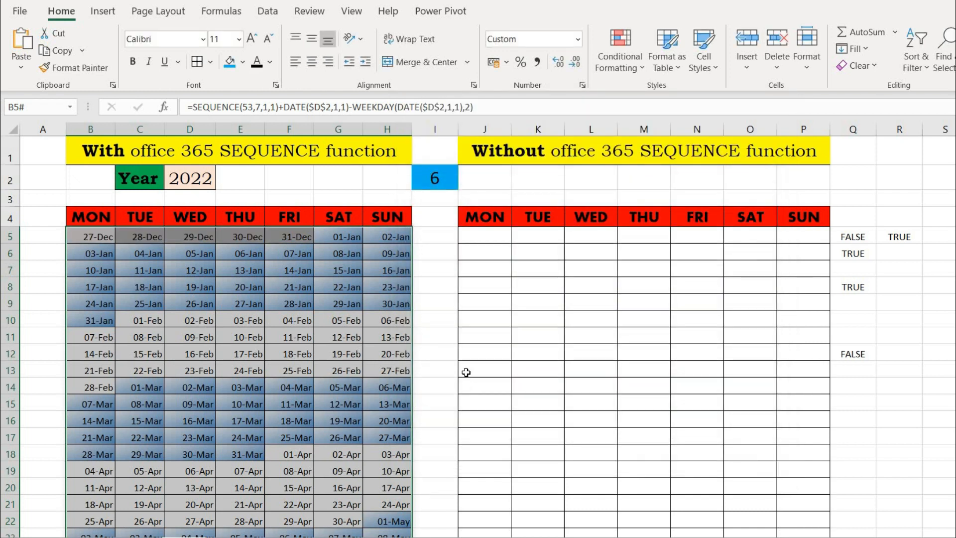
pyautogui.click(465, 372)
# - Test the calendar by switching the year in D2 to 2019 and finally to 2025
pyautogui.click(212, 184)
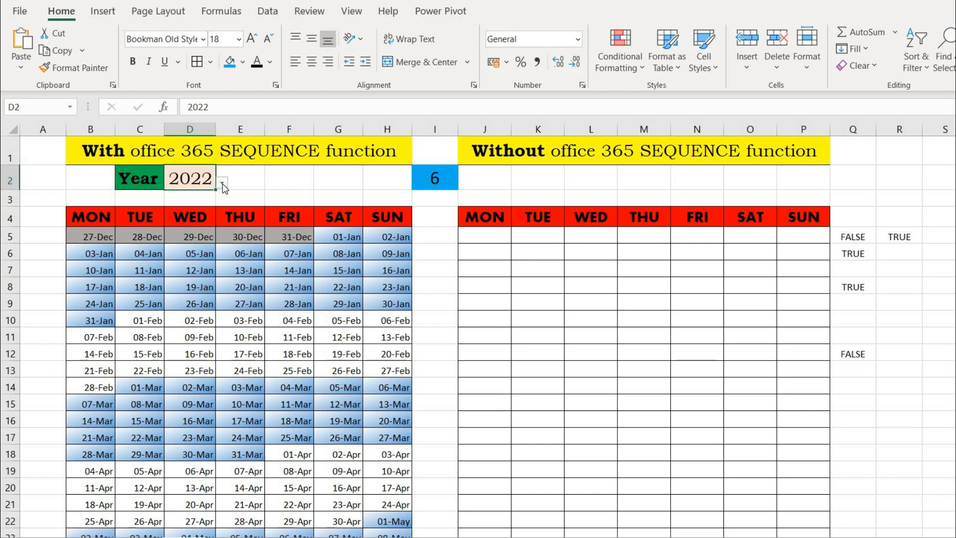
pyautogui.click(222, 184)
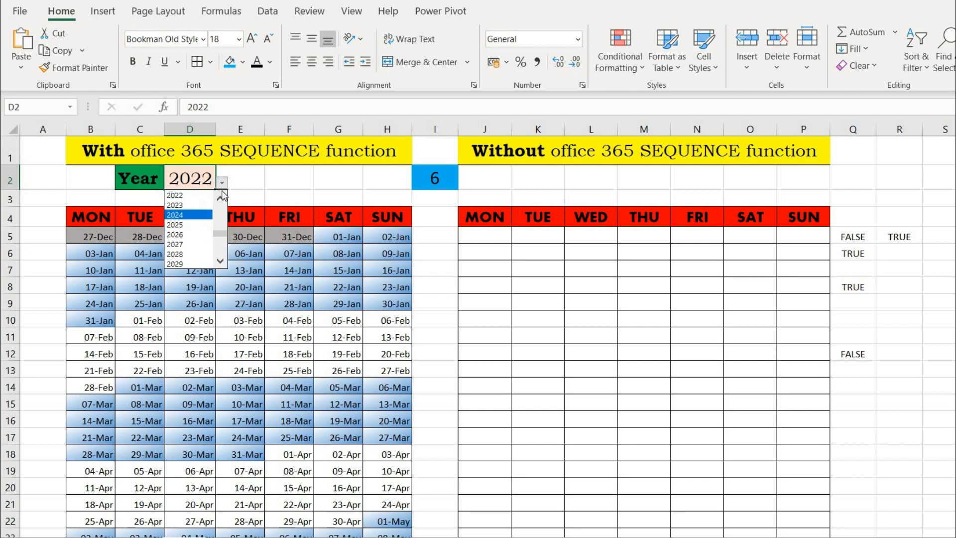
pyautogui.click(222, 202)
pyautogui.click(222, 202)
pyautogui.click(222, 202)
pyautogui.click(222, 201)
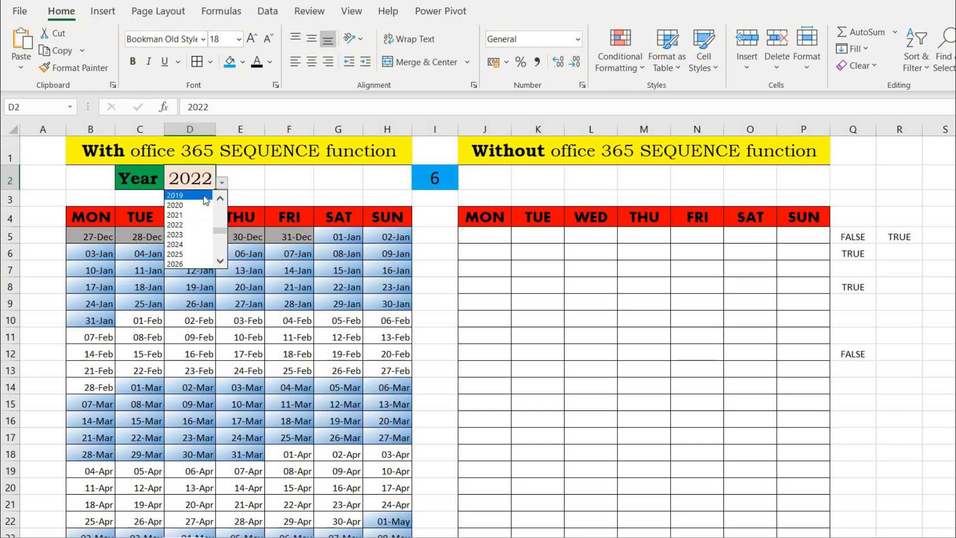
pyautogui.click(206, 200)
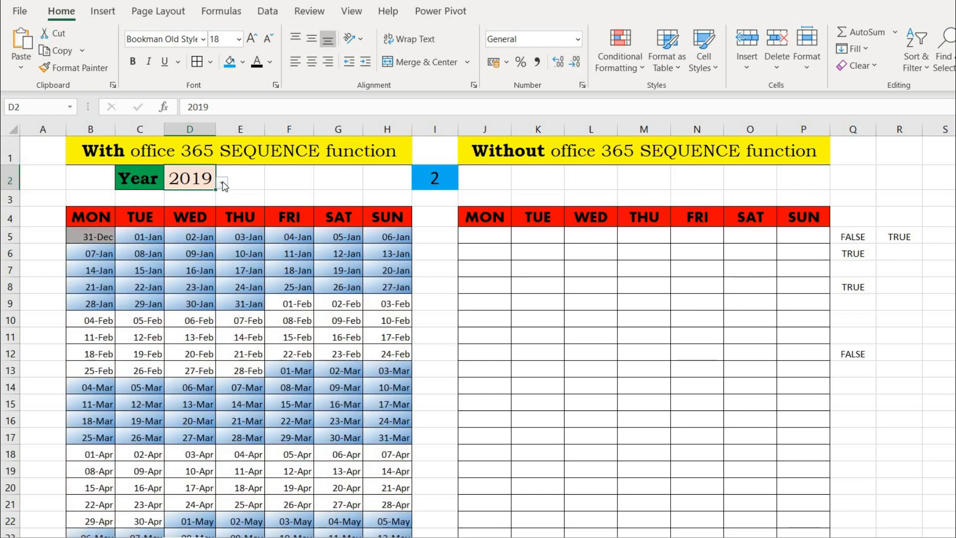
pyautogui.click(223, 183)
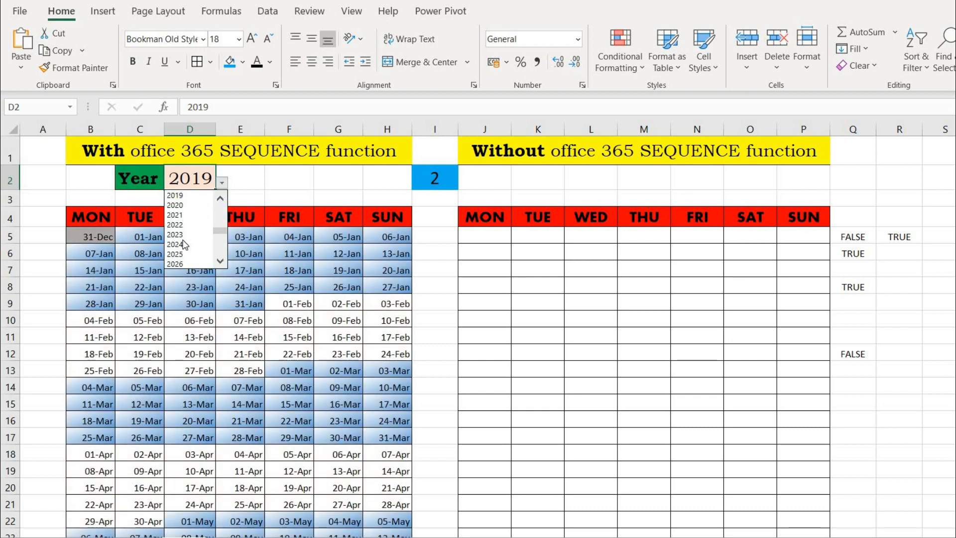
pyautogui.click(182, 256)
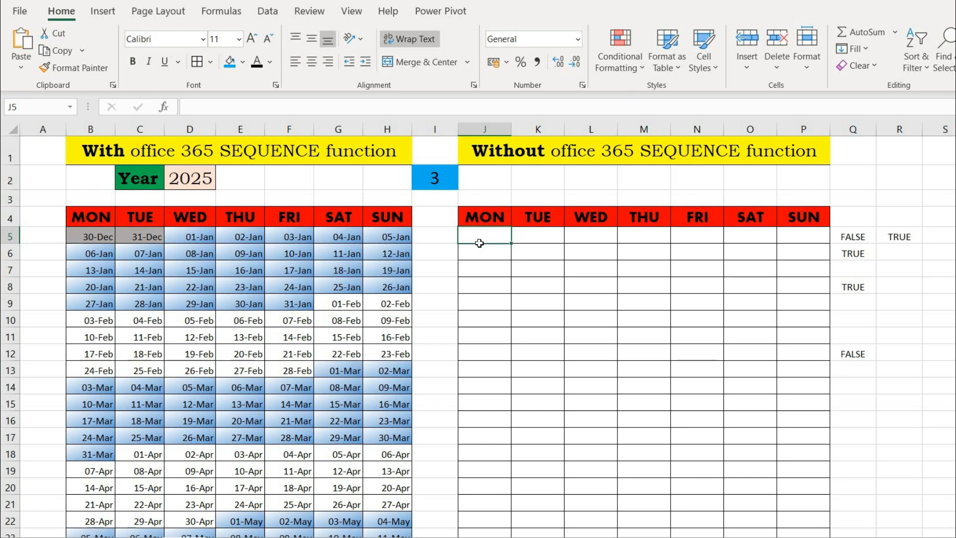
# - Select the empty calendar range J5:P57 below the weekday headers of the version without SEQUENCE
pyautogui.hotkey('shift', 'Down')
pyautogui.hotkey('shift', 'Down')
pyautogui.hotkey('shift', 'Down')
pyautogui.hotkey('shift', 'Down')
pyautogui.hotkey('shift', 'Down')
pyautogui.hotkey('shift', 'Down')
pyautogui.hotkey('shift', 'Down')
pyautogui.hotkey('shift', 'Down')
pyautogui.hotkey('shift', 'Down')
pyautogui.hotkey('shift', 'Down')
pyautogui.hotkey('shift', 'Down')
pyautogui.hotkey('shift', 'Down')
pyautogui.hotkey('shift', 'Down')
pyautogui.hotkey('shift', 'Down')
pyautogui.hotkey('shift', 'Down')
pyautogui.hotkey('shift', 'Down')
pyautogui.hotkey('shift', 'Down')
pyautogui.hotkey('shift', 'Down')
pyautogui.hotkey('shift', 'Down')
pyautogui.hotkey('shift', 'Down')
pyautogui.hotkey('shift', 'Down')
pyautogui.hotkey('shift', 'Down')
pyautogui.hotkey('shift', 'Down')
pyautogui.hotkey('shift', 'Down')
pyautogui.hotkey('shift', 'Down')
pyautogui.hotkey('shift', 'Down')
pyautogui.hotkey('shift', 'Down')
pyautogui.hotkey('shift', 'Down')
pyautogui.hotkey('shift', 'Down')
pyautogui.hotkey('shift', 'Down')
pyautogui.hotkey('shift', 'Down')
pyautogui.hotkey('shift', 'Down')
pyautogui.hotkey('shift', 'Down')
pyautogui.hotkey('shift', 'Down')
pyautogui.hotkey('shift', 'Down')
pyautogui.hotkey('shift', 'Down')
pyautogui.hotkey('shift', 'Down')
pyautogui.hotkey('shift', 'Down')
pyautogui.hotkey('shift', 'Down')
pyautogui.hotkey('shift', 'Down')
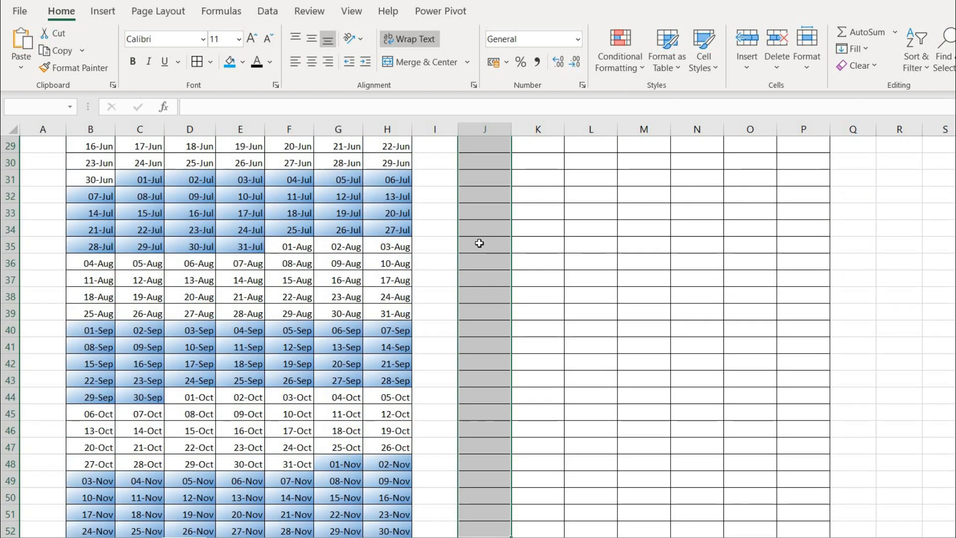
pyautogui.hotkey('shift', 'Up')
pyautogui.hotkey('shift', 'Up')
pyautogui.hotkey('shift', 'Up')
pyautogui.hotkey('shift', 'Up')
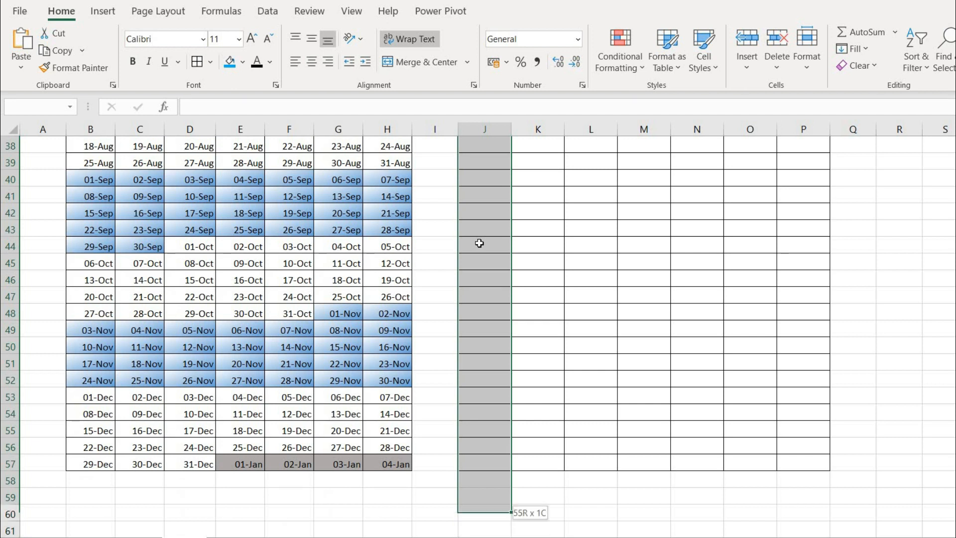
pyautogui.hotkey('shift', 'Right')
pyautogui.hotkey('shift', 'Right')
pyautogui.hotkey('shift', 'Right')
pyautogui.hotkey('shift', 'Right')
pyautogui.hotkey('shift', 'Right')
pyautogui.hotkey('shift', 'Right')
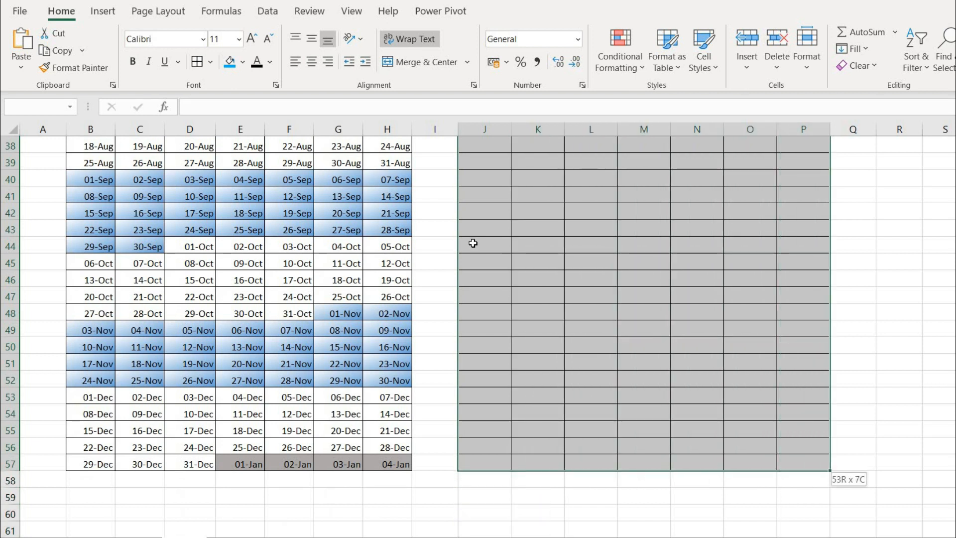
pyautogui.scroll(12, 479, 243)
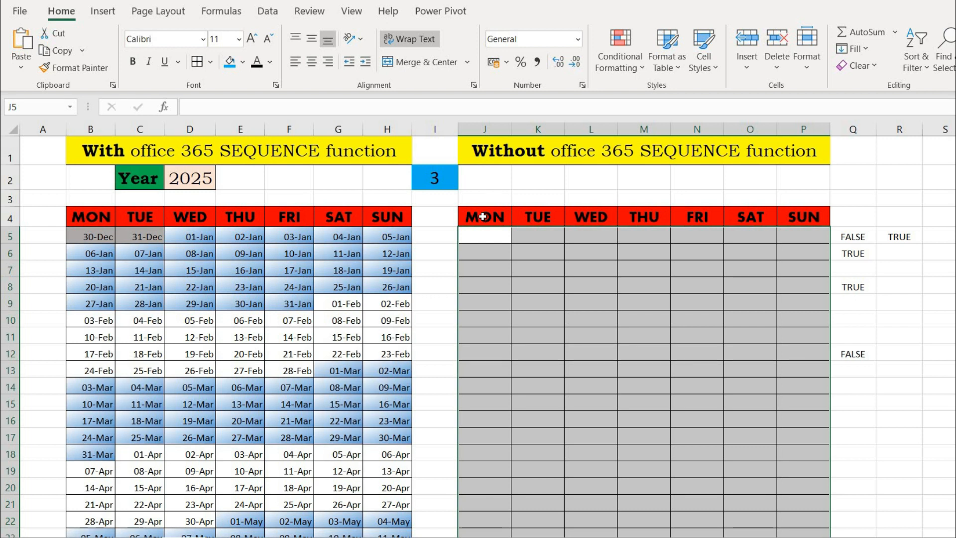
# - Begin the array formula with =COLUMN($J$4:$P$4), preview its evaluated array, and restore the formula text
pyautogui.write('=')
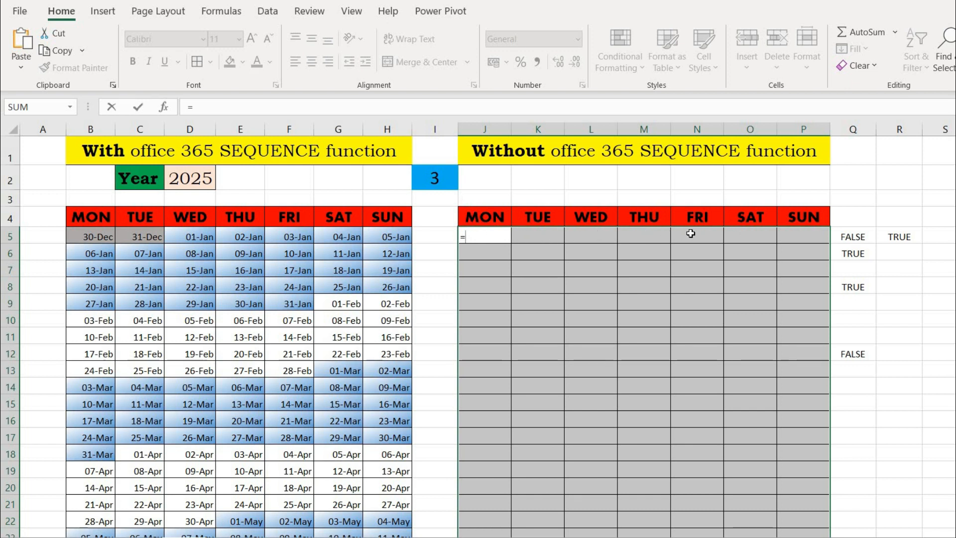
pyautogui.write('column')
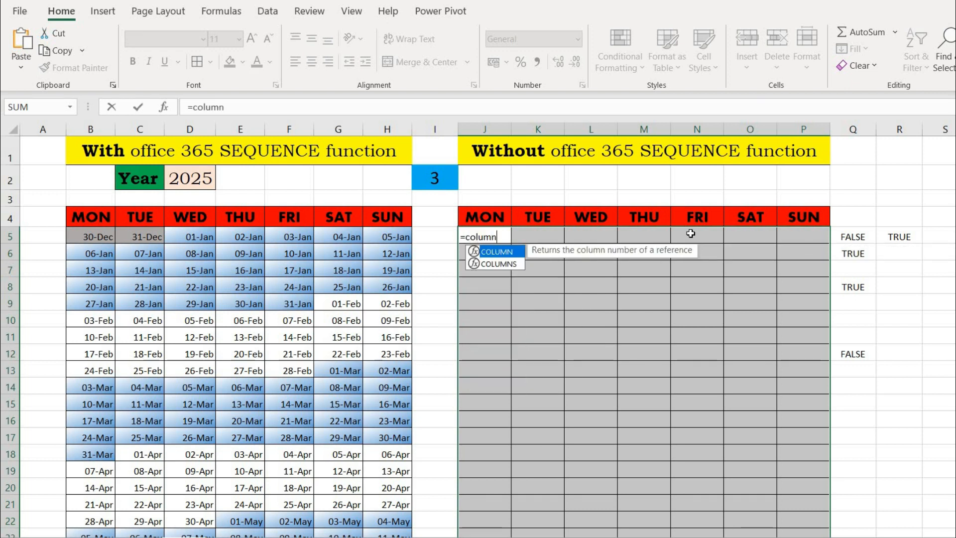
pyautogui.press('Tab')
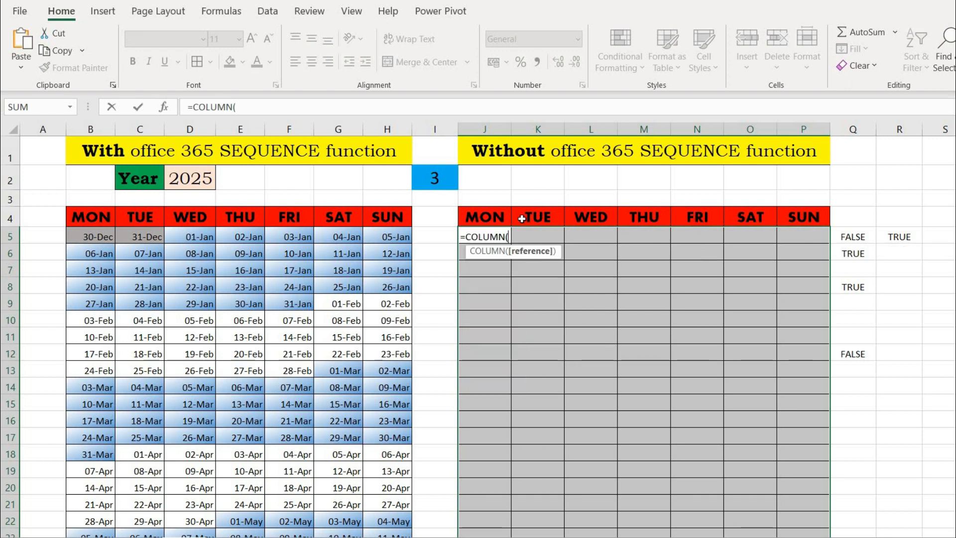
pyautogui.click(490, 215)
pyautogui.hotkey('shift', 'Right')
pyautogui.hotkey('shift', 'Right')
pyautogui.hotkey('shift', 'Right')
pyautogui.hotkey('shift', 'Right')
pyautogui.hotkey('shift', 'Right')
pyautogui.hotkey('shift', 'Right')
pyautogui.hotkey('shift', 'Right')
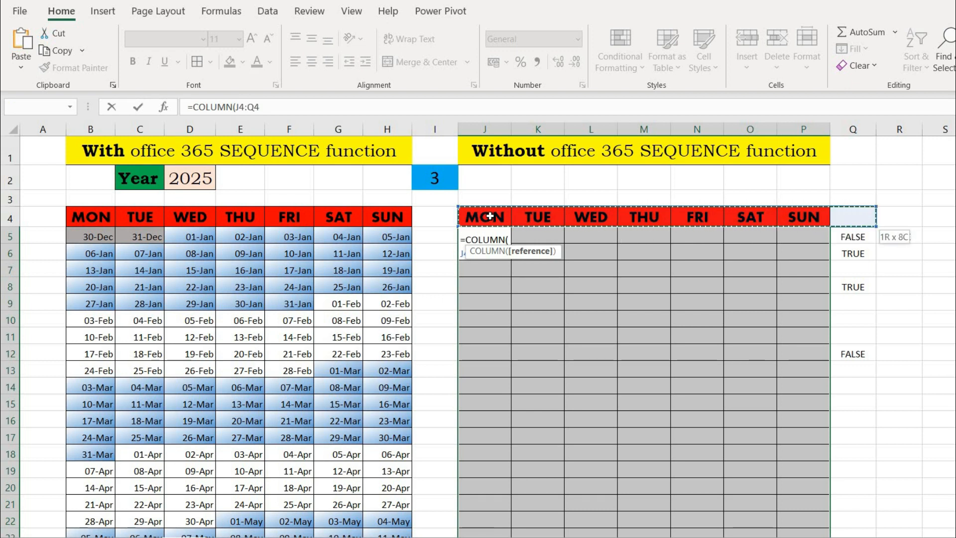
pyautogui.hotkey('shift', 'Left')
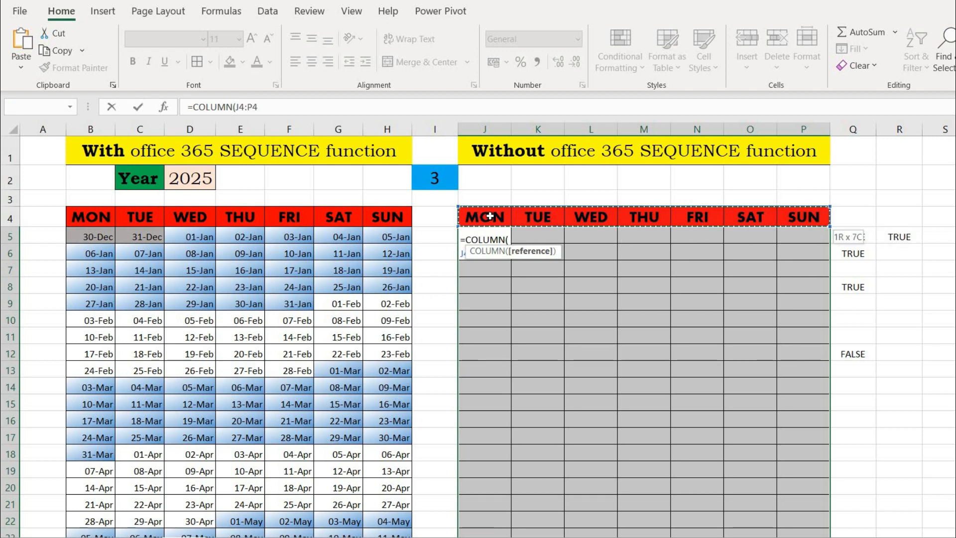
pyautogui.press('F4')
pyautogui.press('F9')
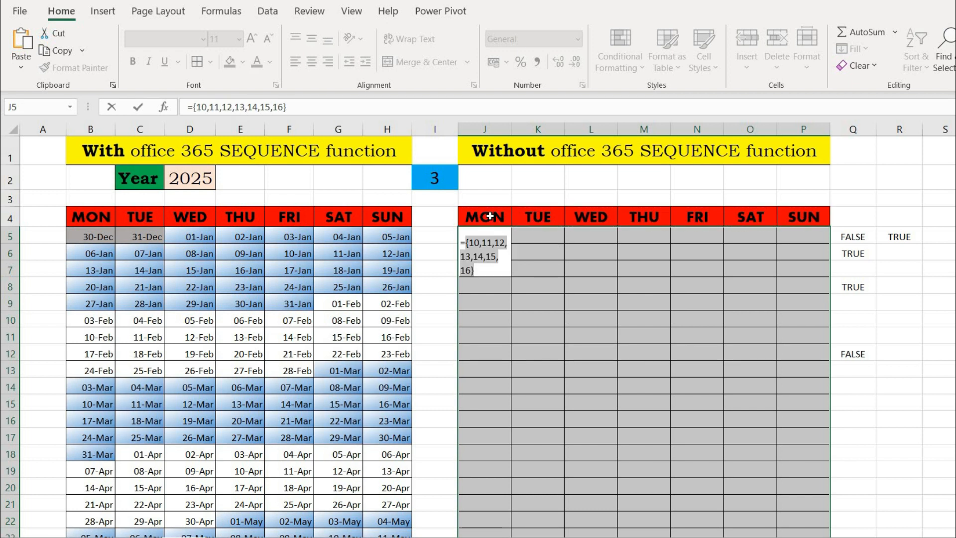
pyautogui.hotkey('ctrl', 'z')
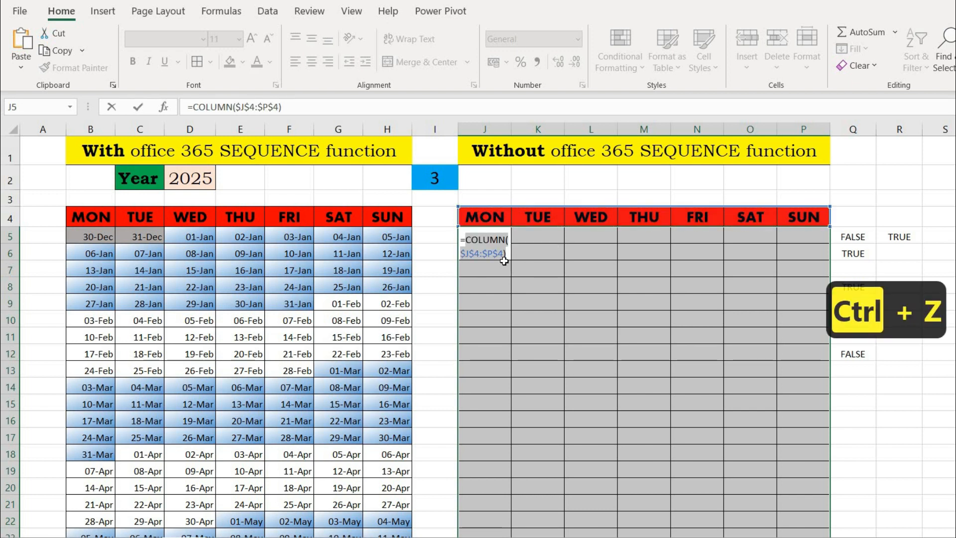
# - Extend the formula with -COLUMN($J$4)+1 so the weekday columns are numbered starting at 1
pyautogui.click(507, 255)
pyautogui.write('-colu')
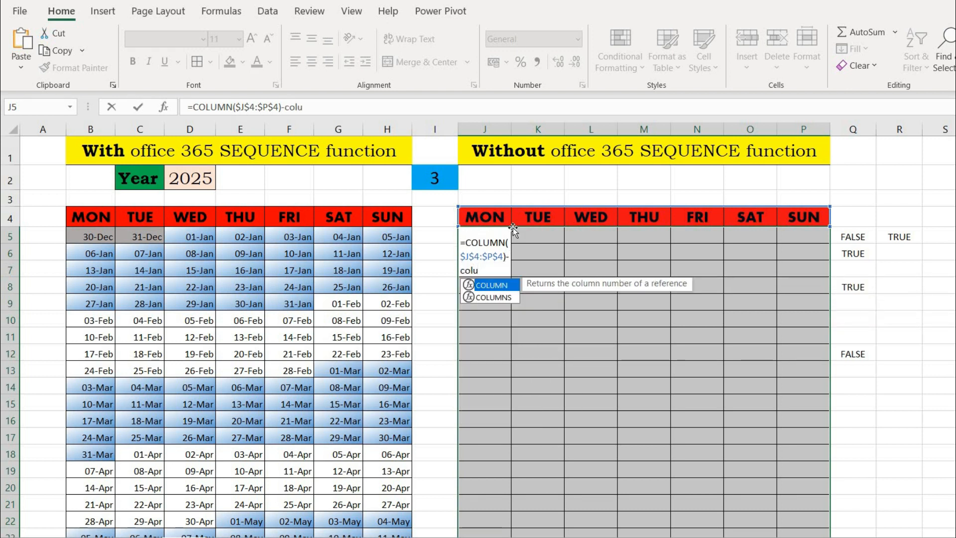
pyautogui.press('Tab')
pyautogui.click(489, 220)
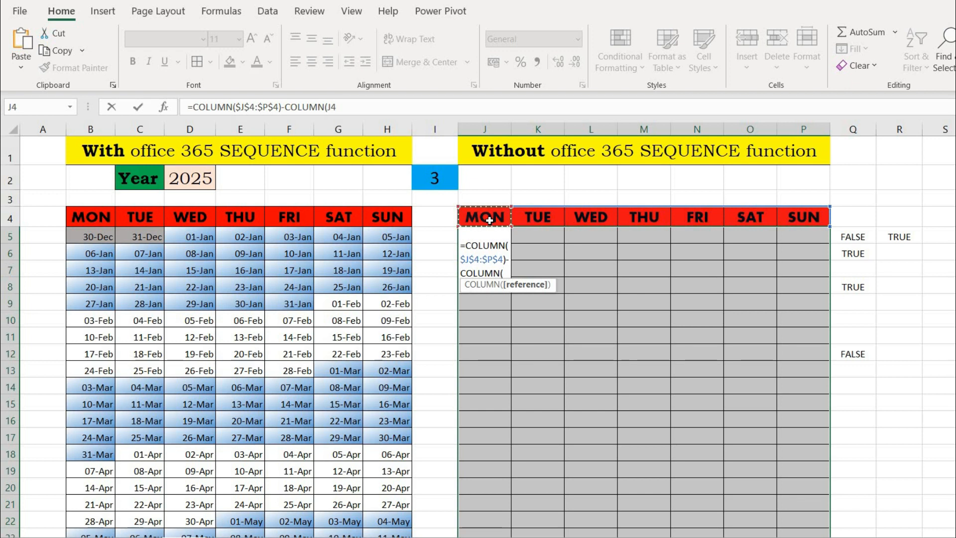
pyautogui.press('F4')
pyautogui.write(')')
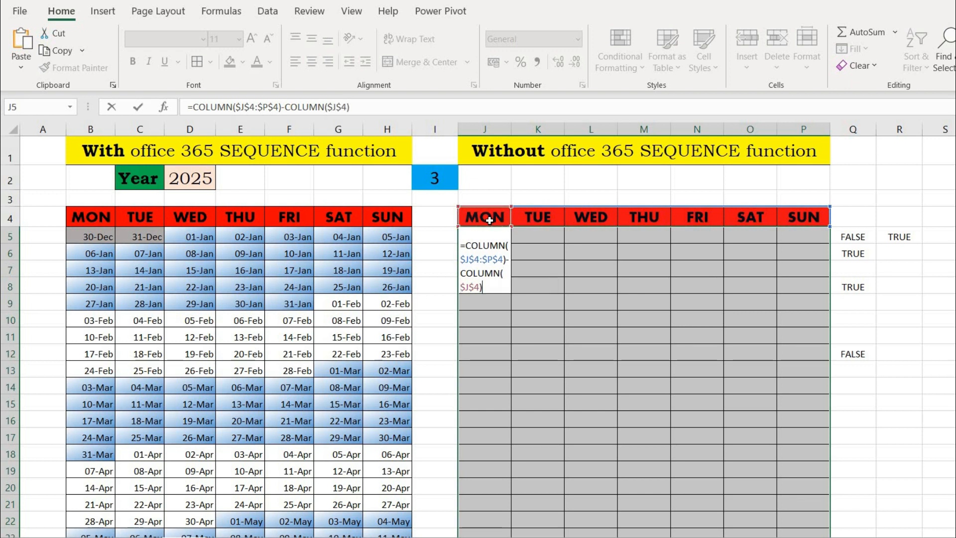
pyautogui.write('+1')
# - Evaluate the whole COLUMN expression inside the formula to preview its array, and restore the expression
pyautogui.moveTo(461, 245); pyautogui.dragTo(501, 286)
pyautogui.press('F9')
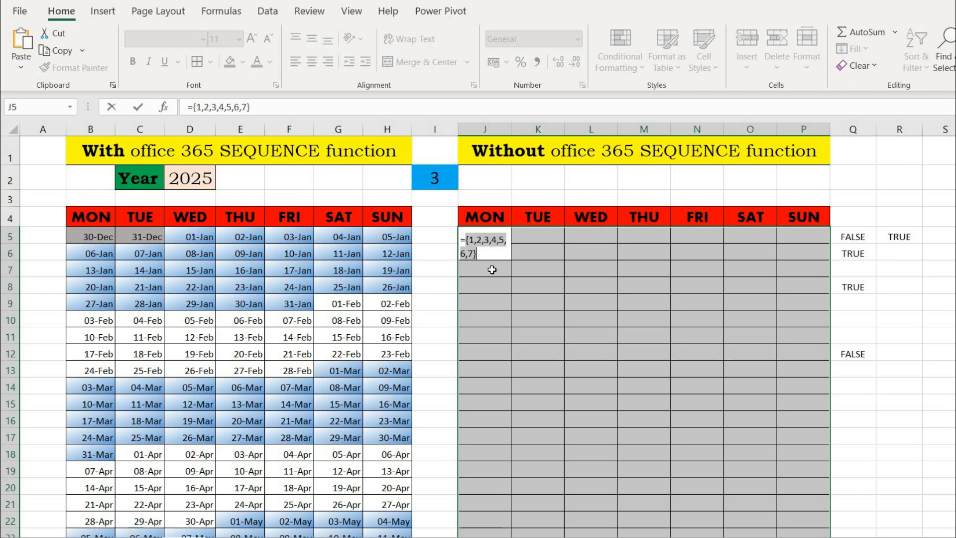
pyautogui.hotkey('ctrl', 'z')
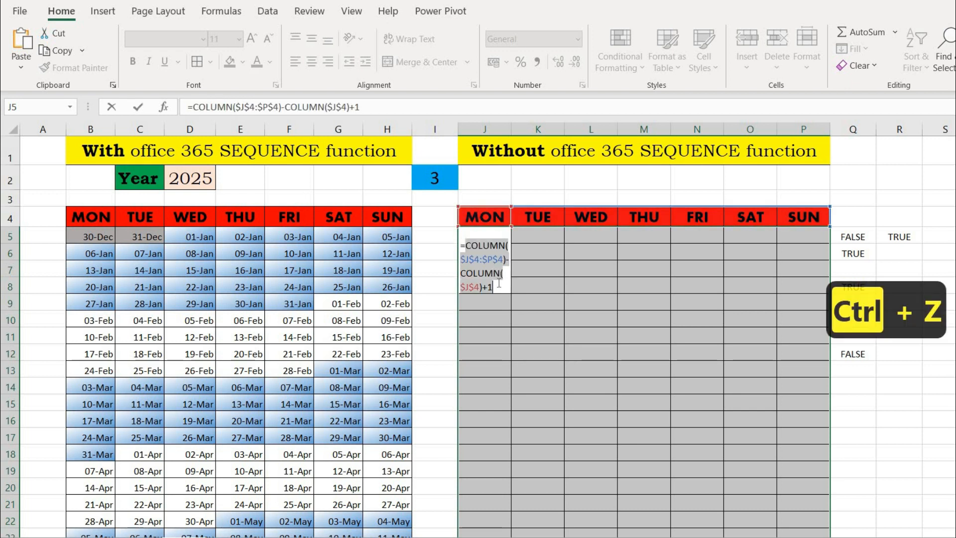
# - Enclose the COLUMN expression in parentheses and add +(ROW($H$5:$H$57 with absolute references to the formula
pyautogui.click(467, 253)
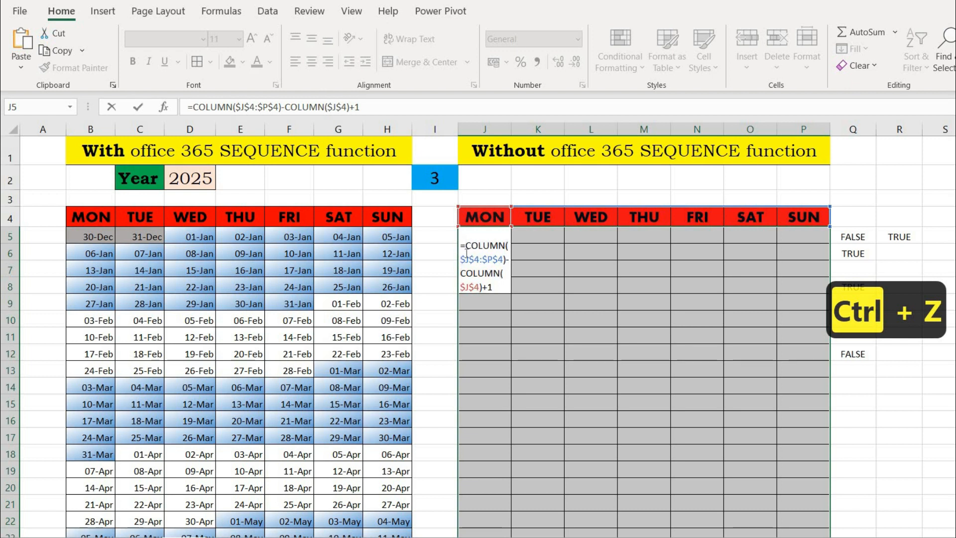
pyautogui.write('($J$4')
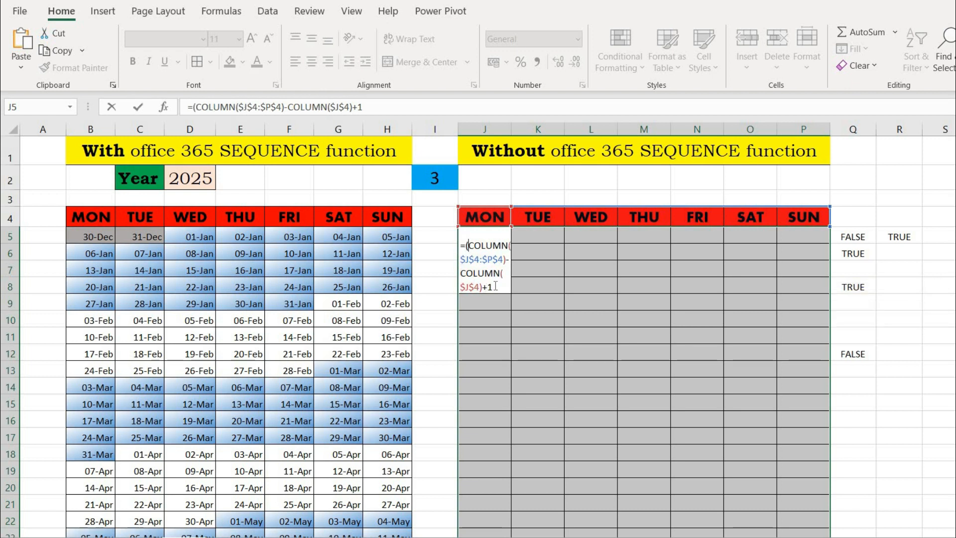
pyautogui.write(')+')
pyautogui.write('row')
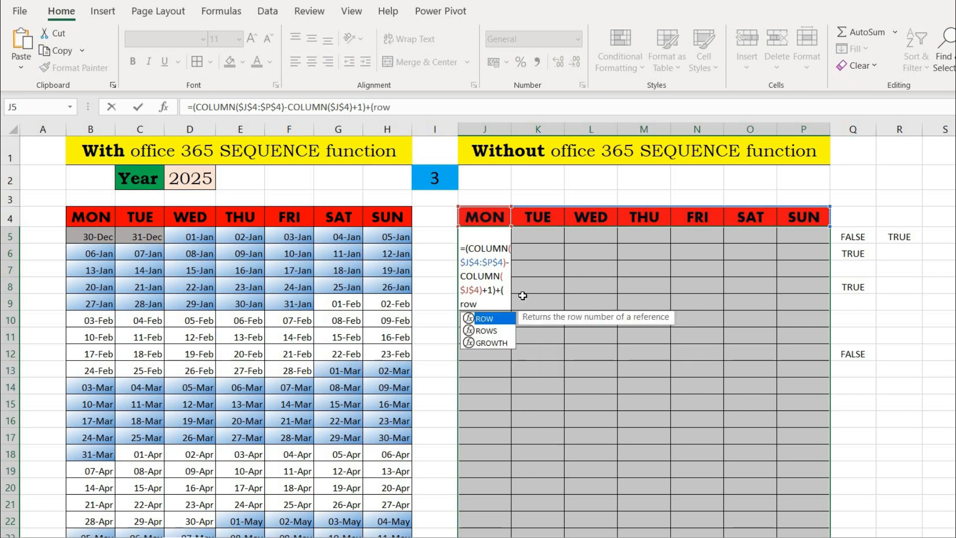
pyautogui.press('Tab')
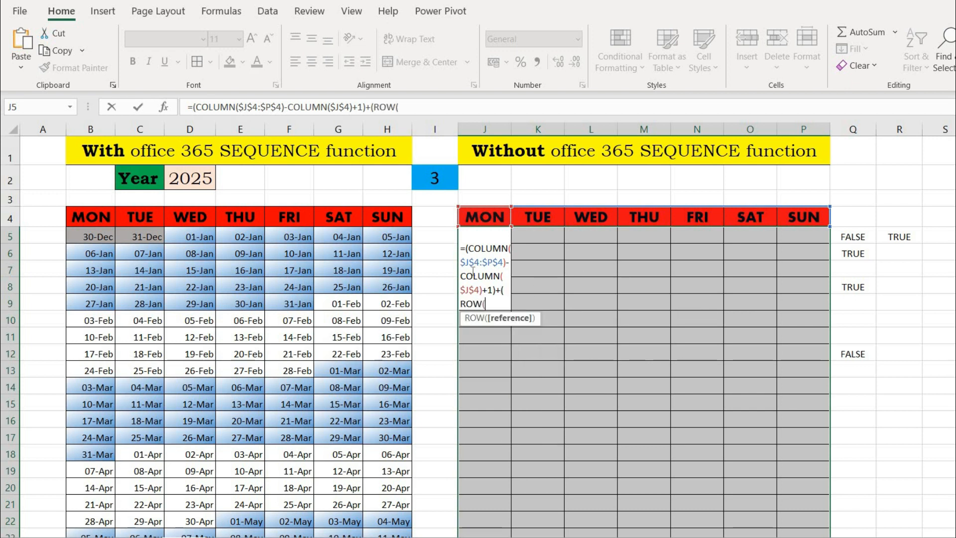
pyautogui.click(397, 237)
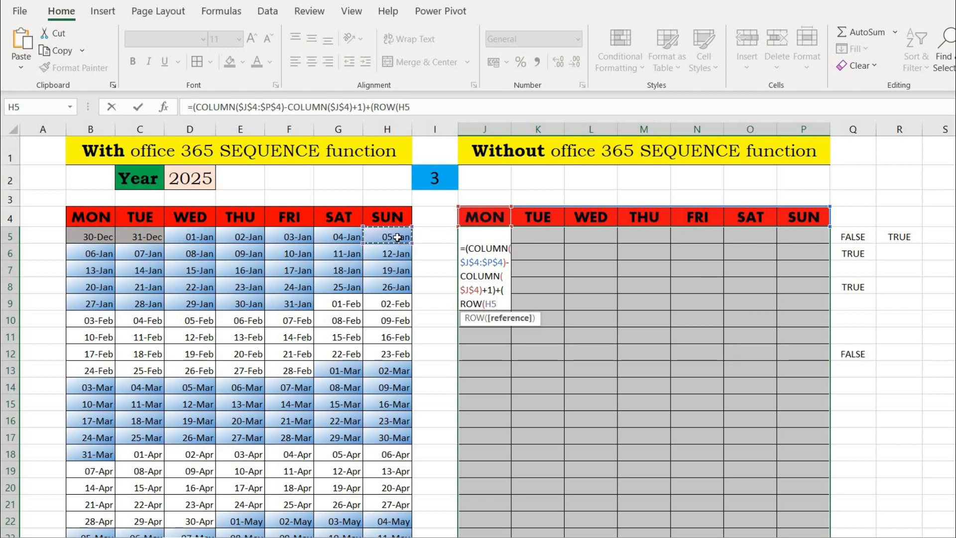
pyautogui.hotkey('ctrl', 'shift', 'Down')
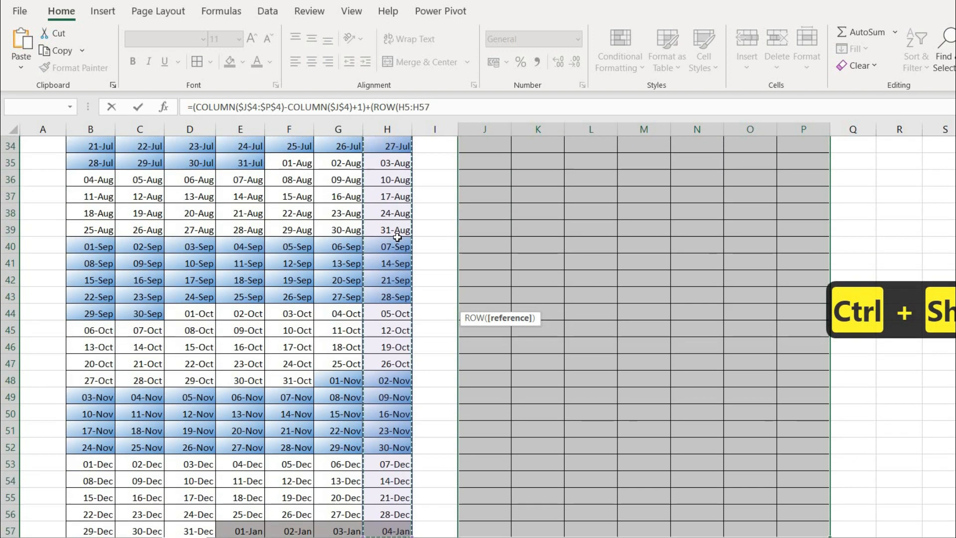
pyautogui.press('F4')
pyautogui.scroll(2, 397, 237)
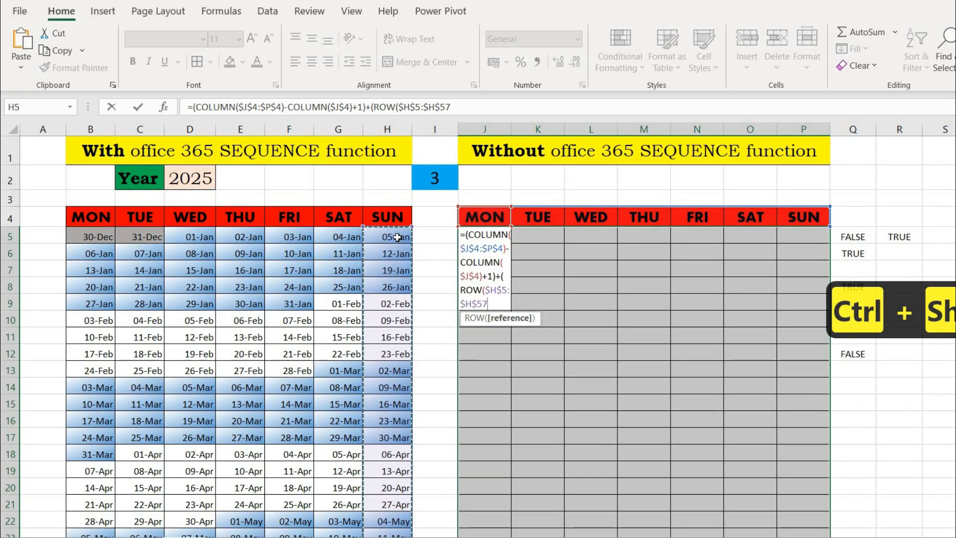
# - Complete the row part of the formula by subtracting ROW($H$5) and closing the parentheses
pyautogui.write(')-')
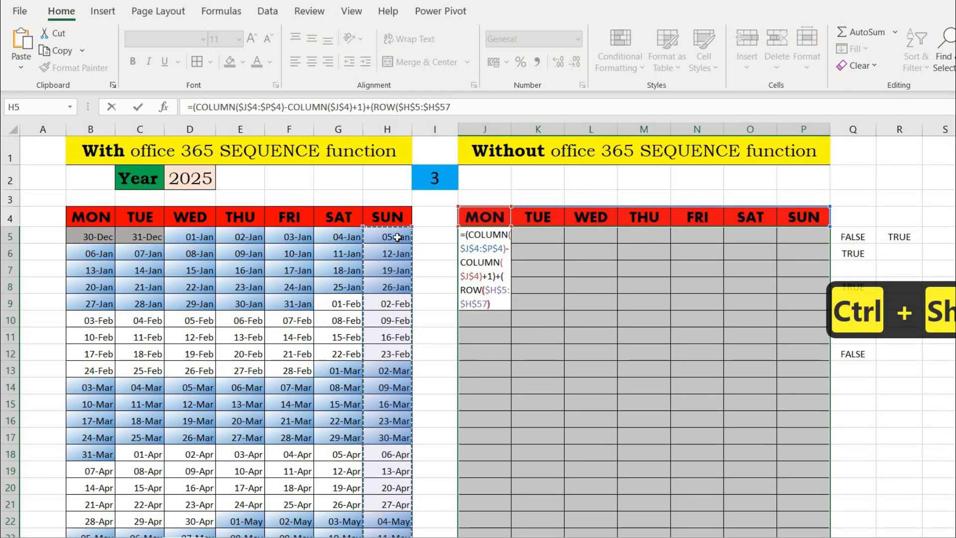
pyautogui.write('row')
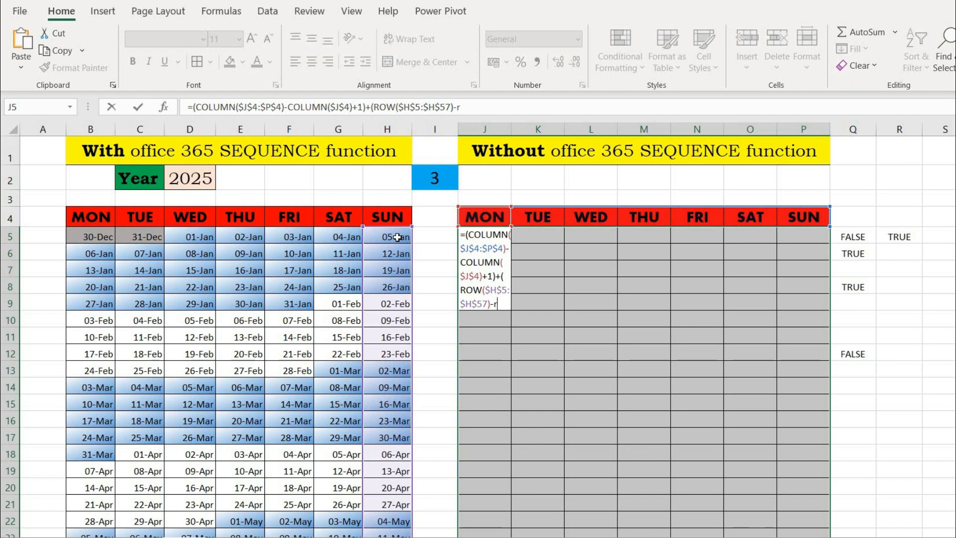
pyautogui.press('Tab')
pyautogui.click(397, 236)
pyautogui.press('F4')
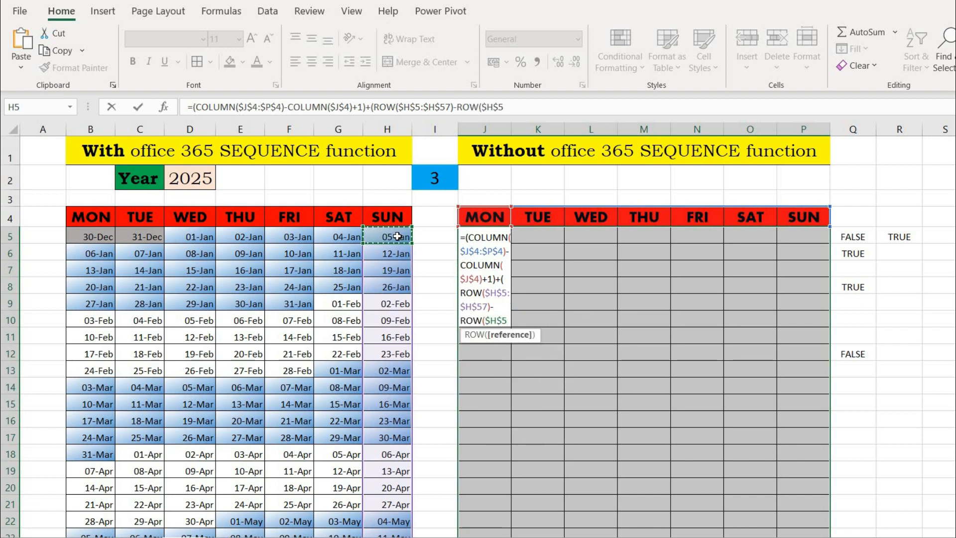
pyautogui.write(')')
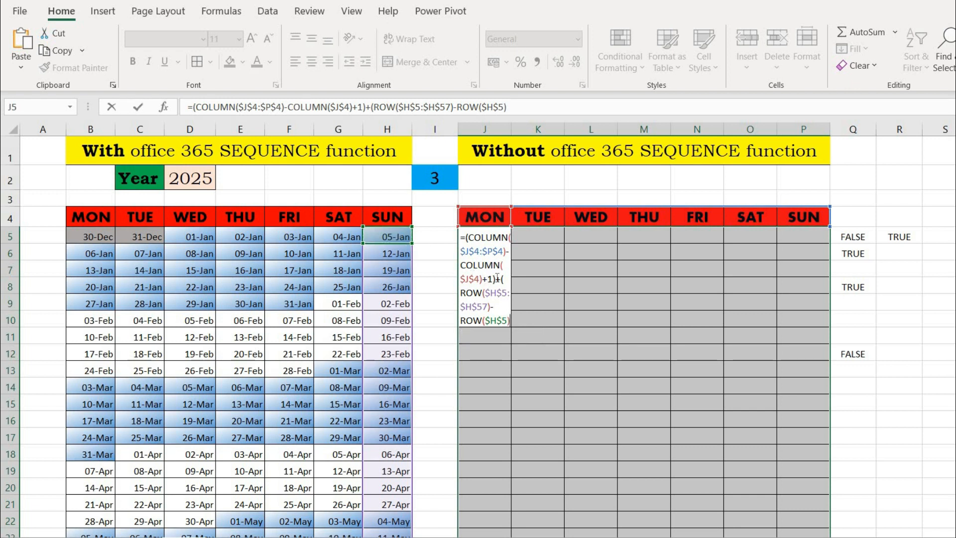
pyautogui.write(')')
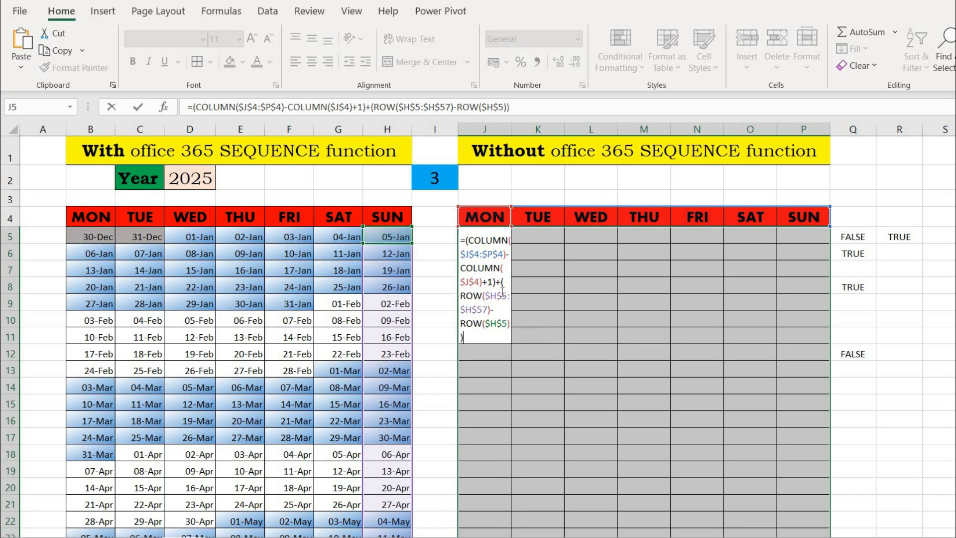
# - Evaluate the ROW expression inside the formula to preview its array, and restore the expression
pyautogui.moveTo(500, 283); pyautogui.dragTo(503, 334)
pyautogui.press('F9')
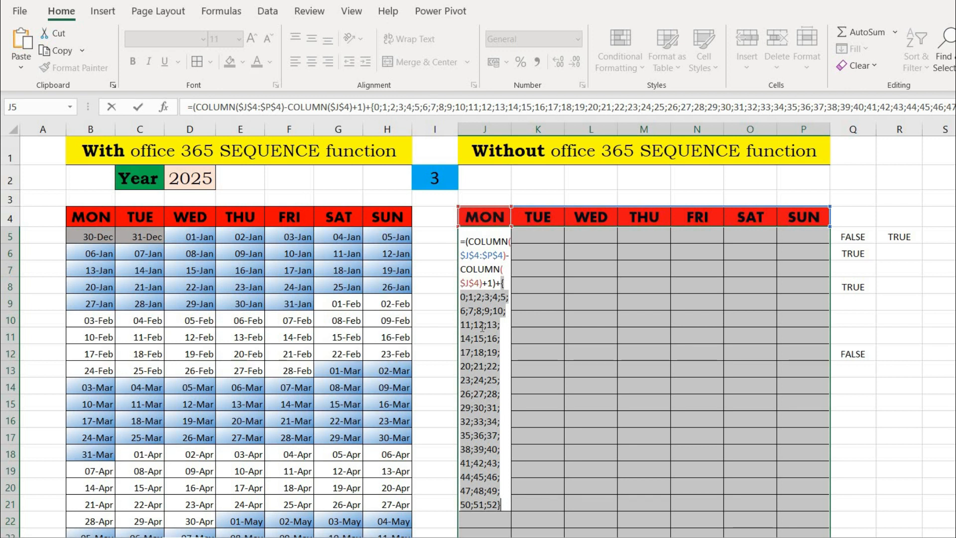
pyautogui.hotkey('ctrl', 'z')
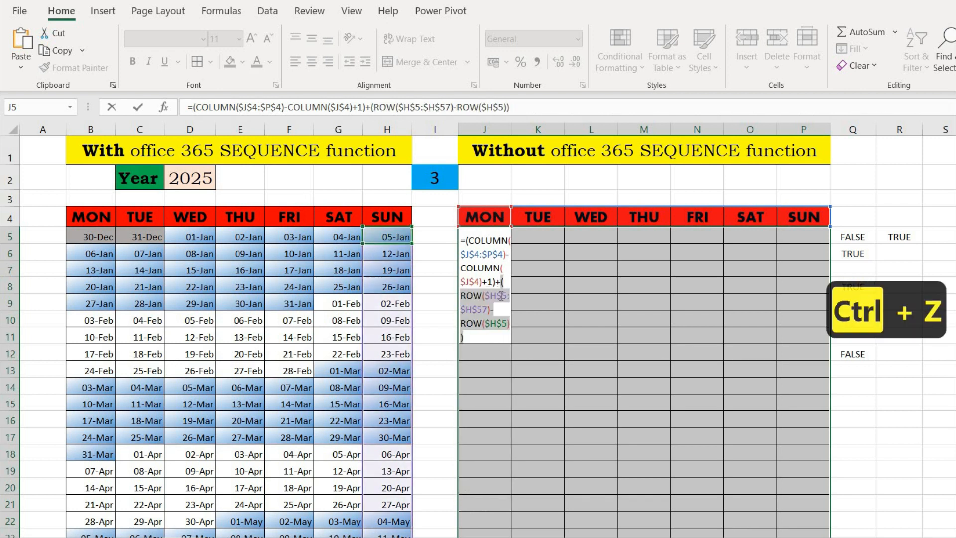
# - Multiply the row part of the formula by 7, giving +(7*(ROW($H$5:$H$57)-ROW($H$5)))
pyautogui.press('Left')
pyautogui.write('(')
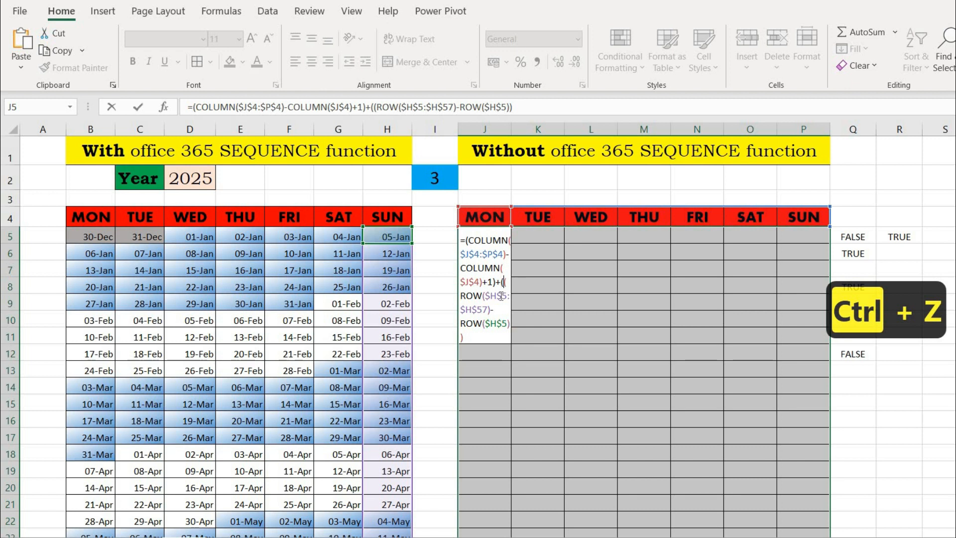
pyautogui.write('7*')
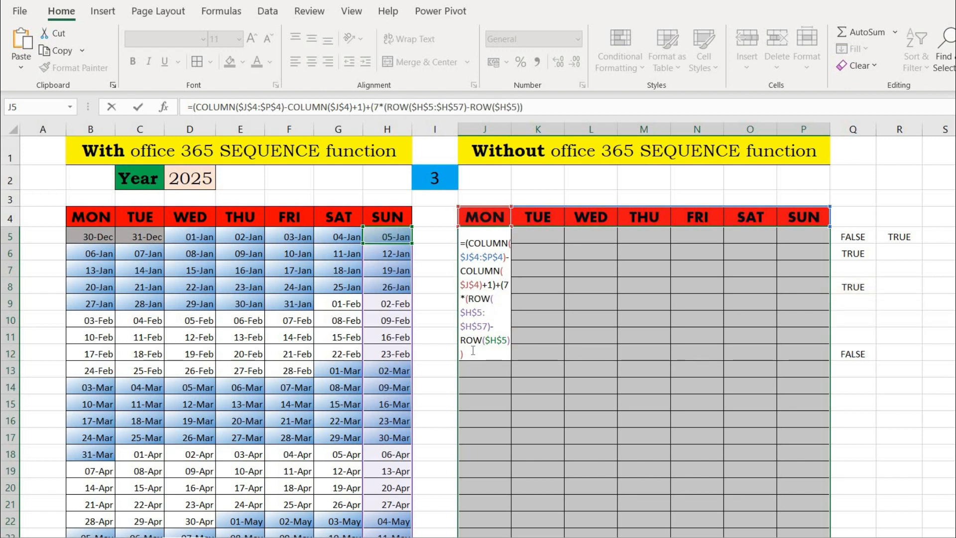
pyautogui.write(')')
# - Preview the complete formula's evaluated array, restore the expression, and enter it as an array formula across J5:P57
pyautogui.moveTo(461, 243); pyautogui.dragTo(492, 354)
pyautogui.press('F9')
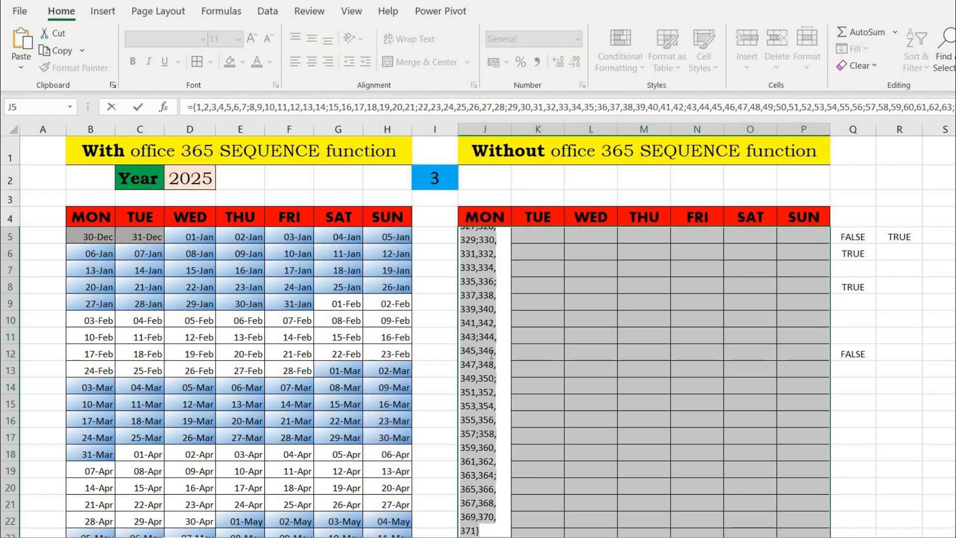
pyautogui.hotkey('ctrl', 'z')
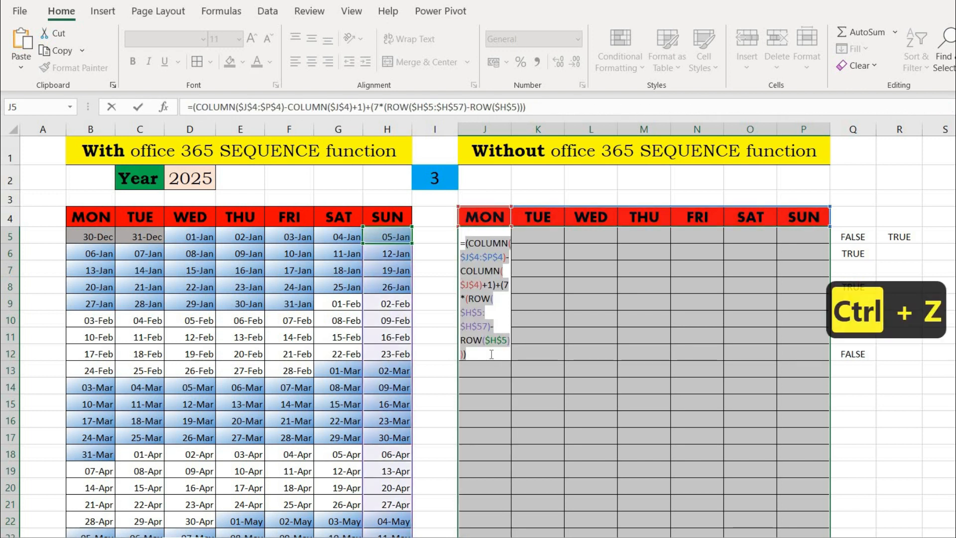
pyautogui.hotkey('ctrl', 'shift', 'Return')
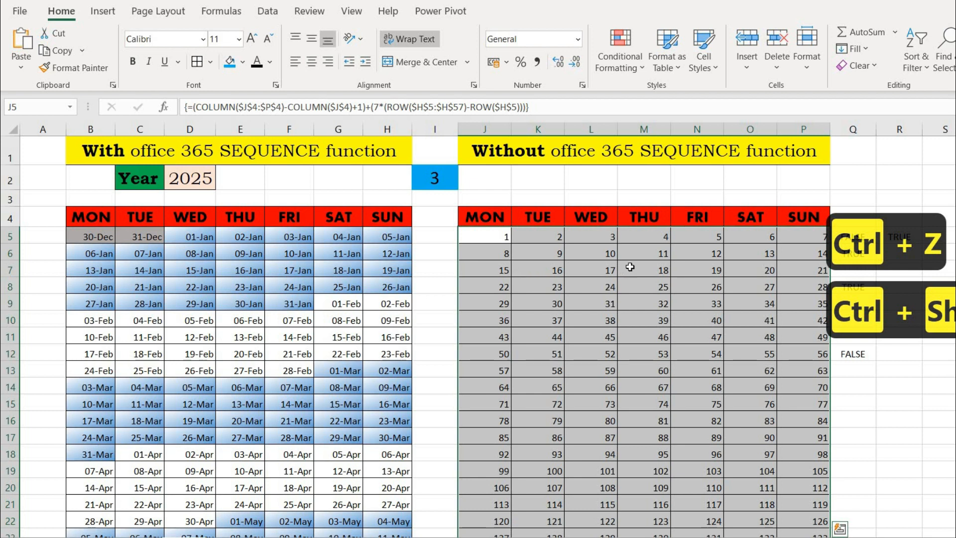
# - Select the numbered grid from J5 and append +DATE($D$2,1,1) to its array formula
pyautogui.click(496, 239)
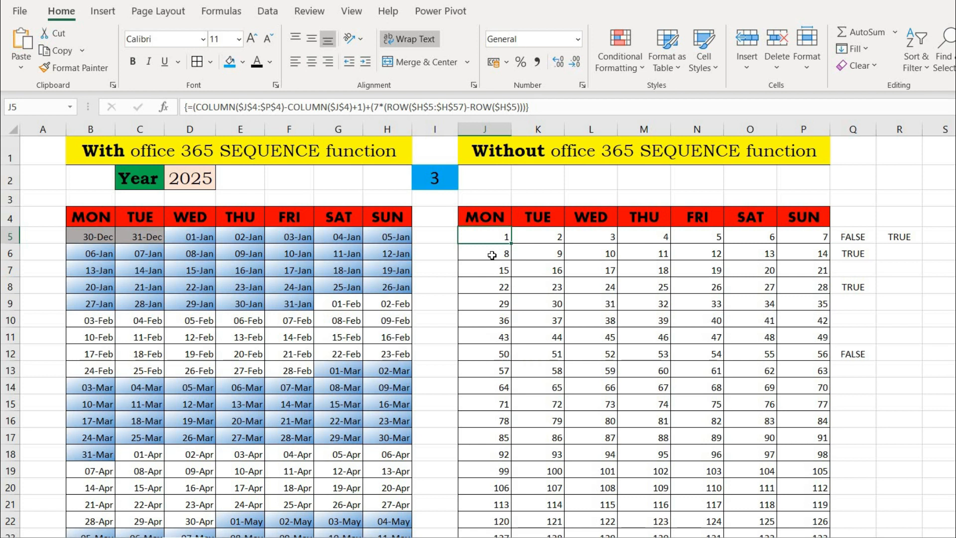
pyautogui.hotkey('ctrl', 'shift', 'Down')
pyautogui.hotkey('ctrl', 'shift', 'Right')
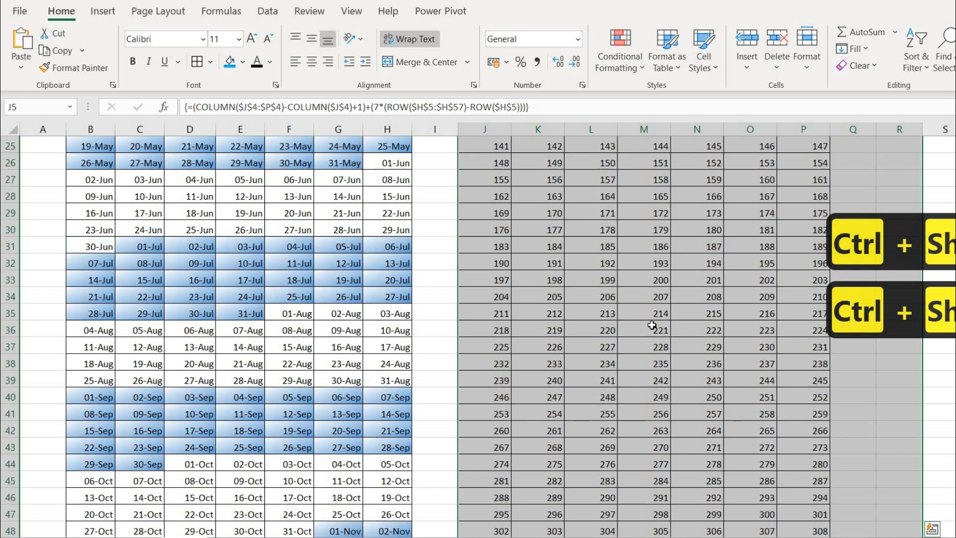
pyautogui.scroll(8, 652, 325)
pyautogui.click(537, 106)
pyautogui.write('+DATE(')
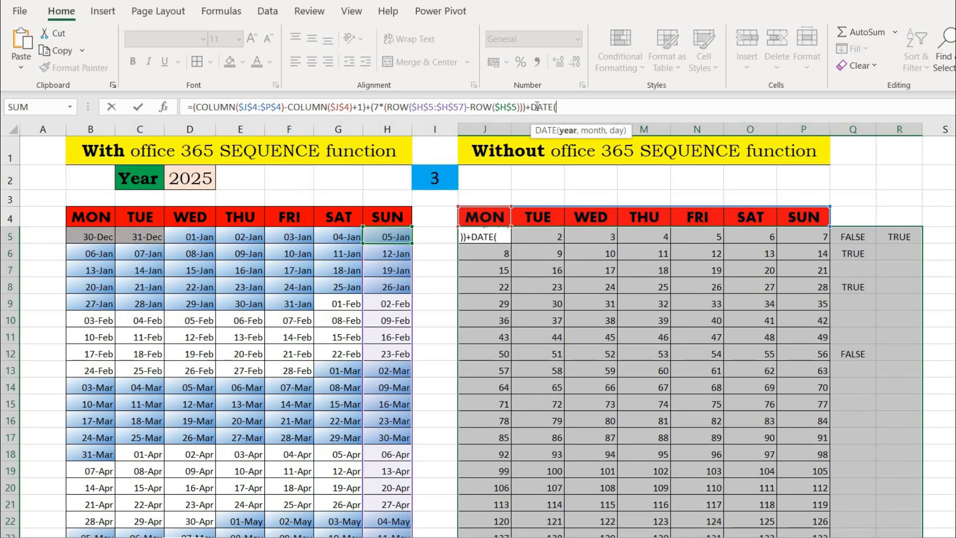
pyautogui.click(195, 178)
pyautogui.press('F4')
pyautogui.write(',1,1')
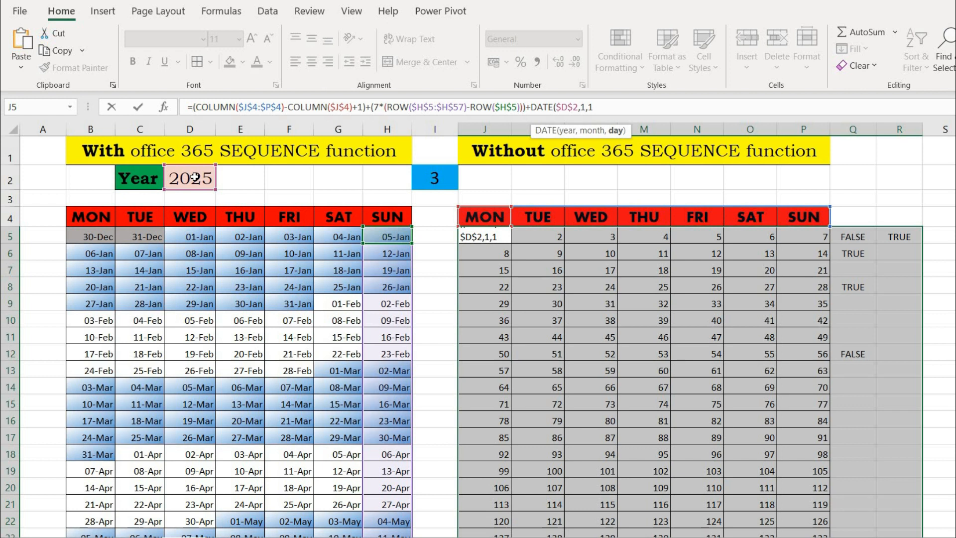
pyautogui.write(')')
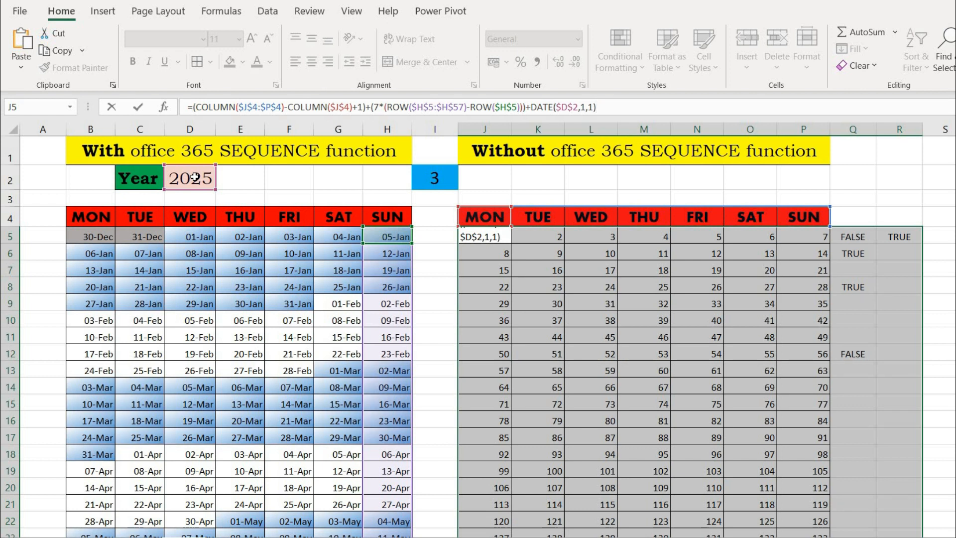
# - Append -WEEKDAY(DATE($D$2,1,1),2) to the formula and enter it as an array formula across the selection
pyautogui.write('-')
pyautogui.write('week')
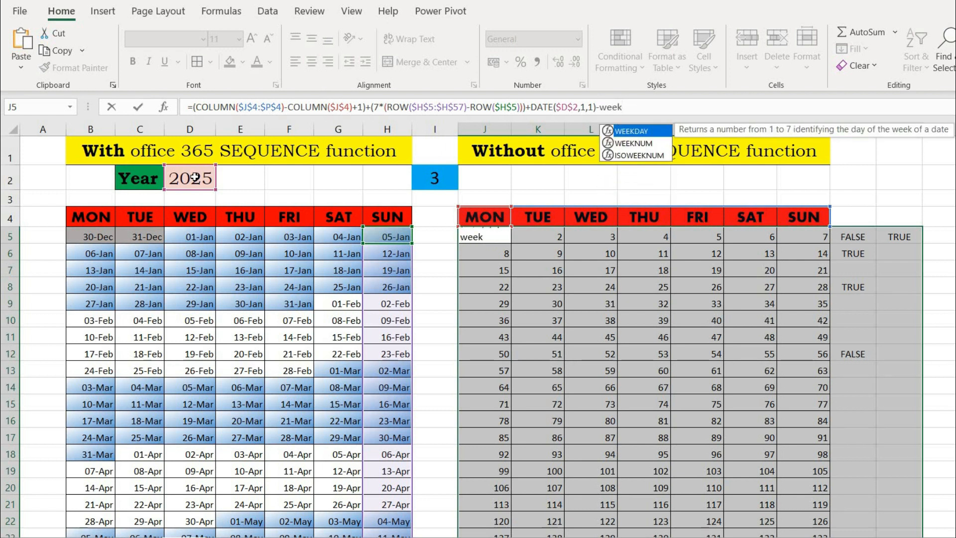
pyautogui.press('Tab')
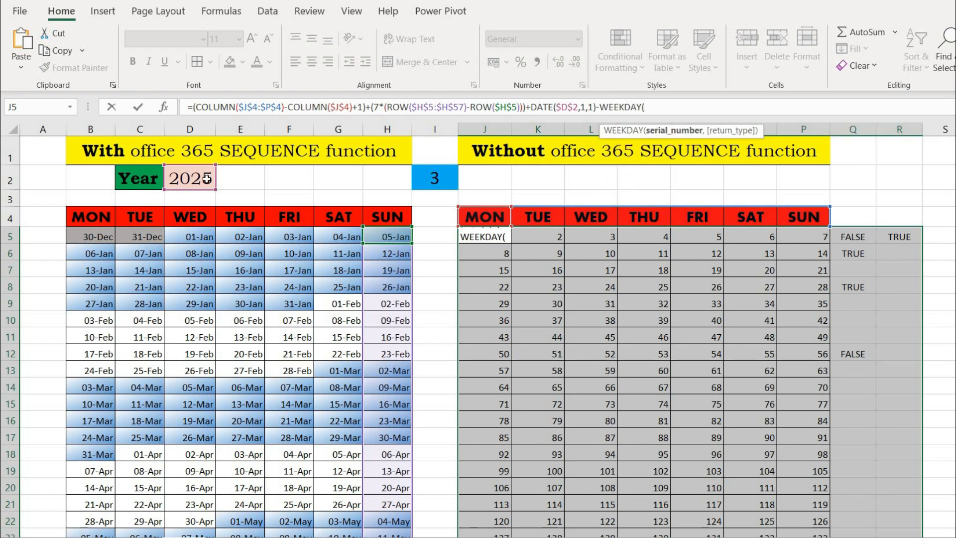
pyautogui.click(207, 179)
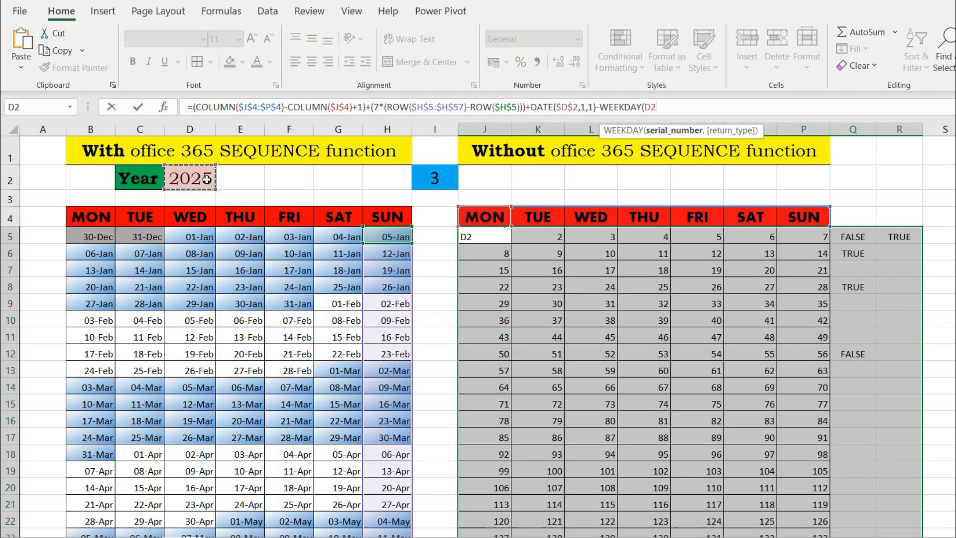
pyautogui.press('BackSpace')
pyautogui.press('BackSpace')
pyautogui.write('d')
pyautogui.press('Tab')
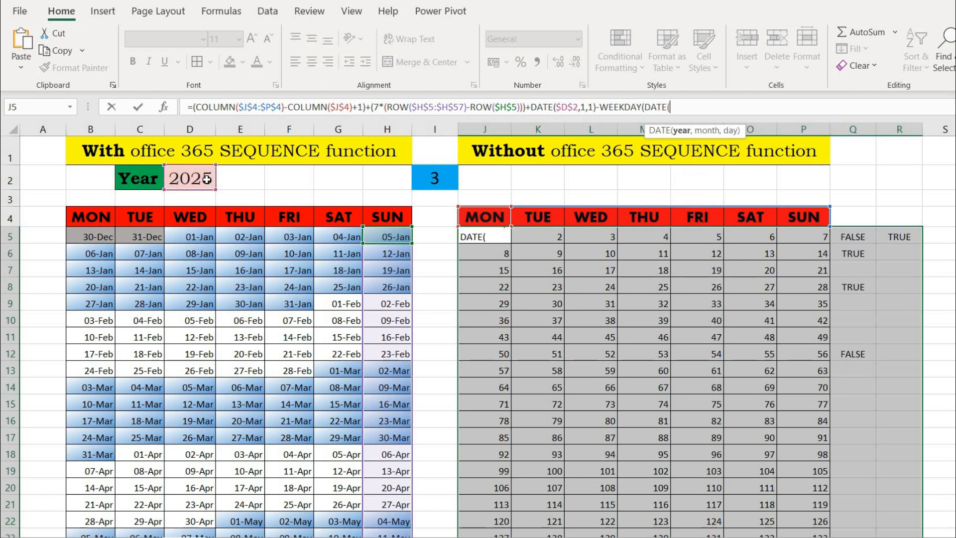
pyautogui.click(204, 179)
pyautogui.press('F4')
pyautogui.write(',1,1')
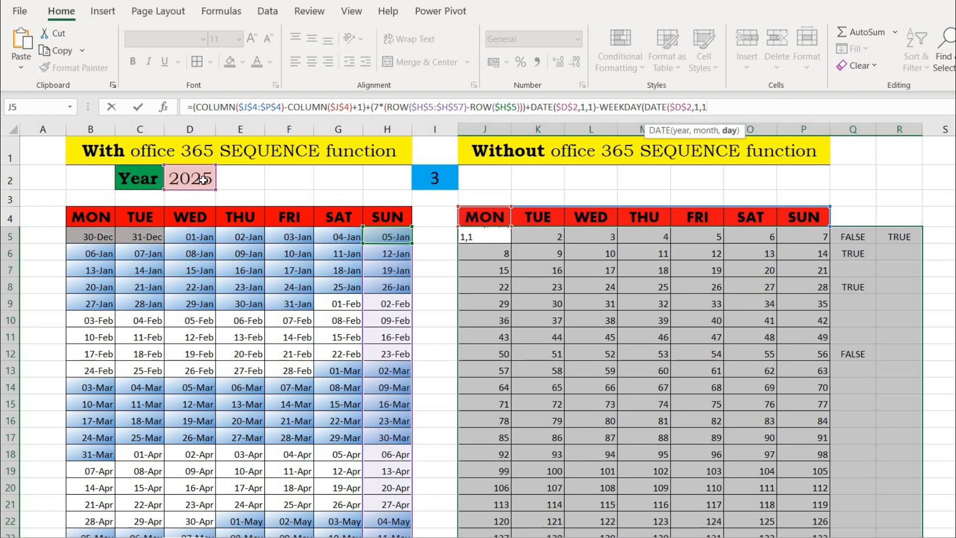
pyautogui.write('),2')
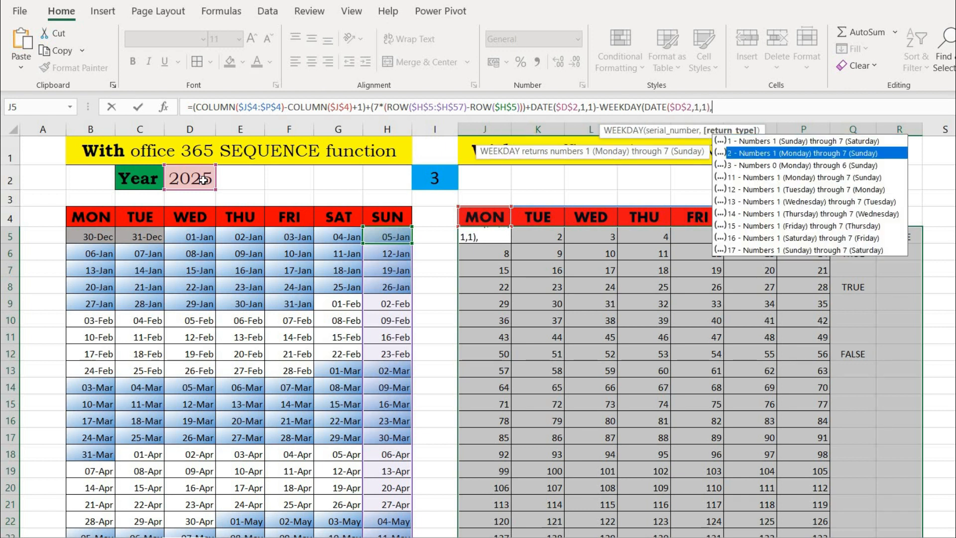
pyautogui.write(')')
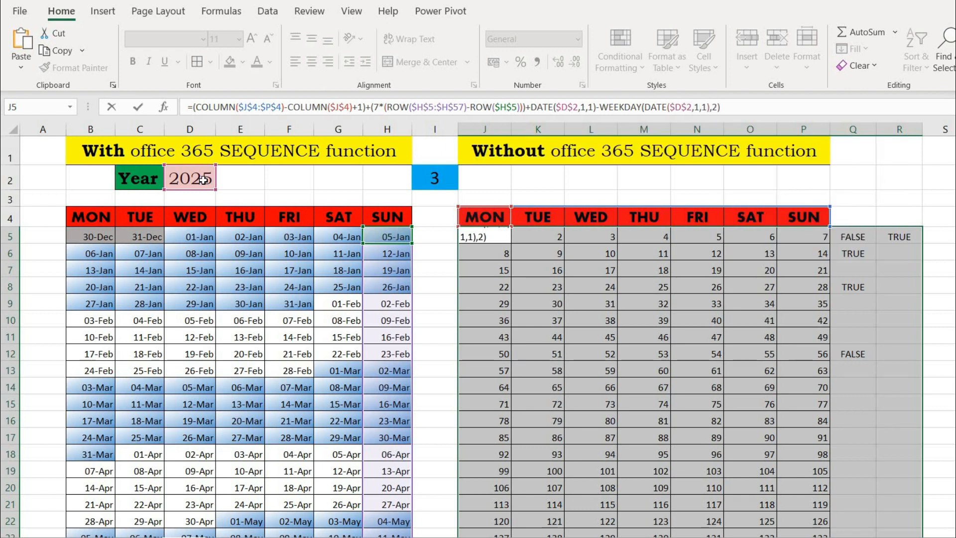
pyautogui.hotkey('ctrl', 'shift', 'Return')
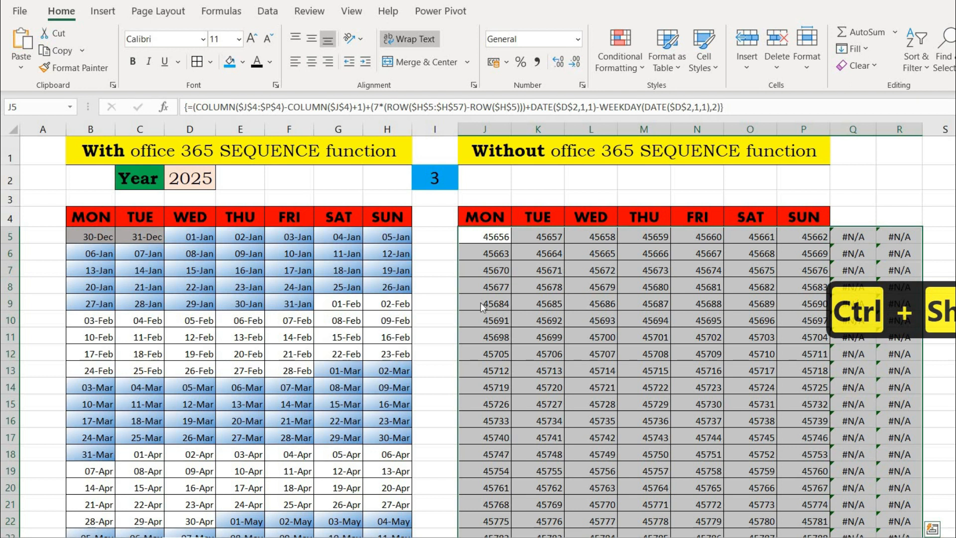
# - Format the selected serial numbers with the custom date format dd-mmm
pyautogui.hotkey('ctrl', '1')
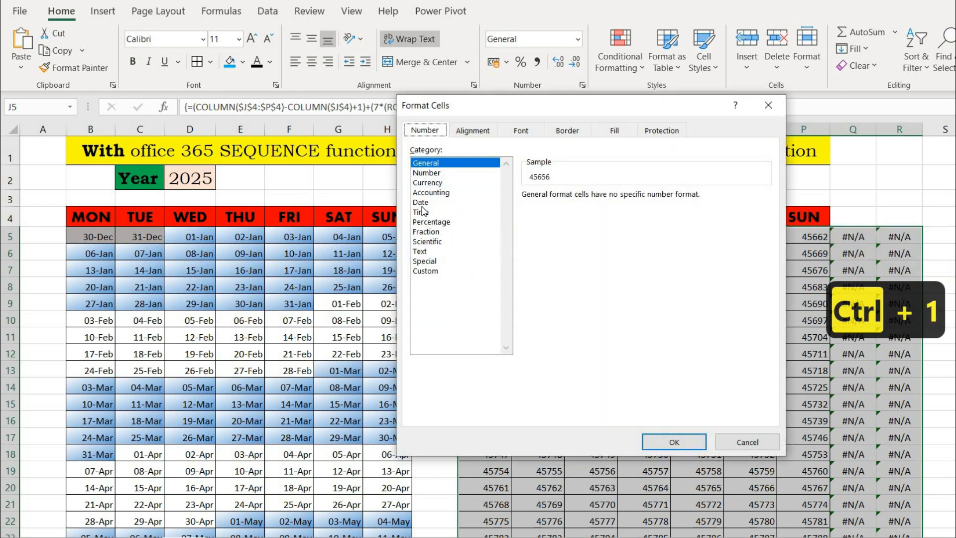
pyautogui.click(421, 202)
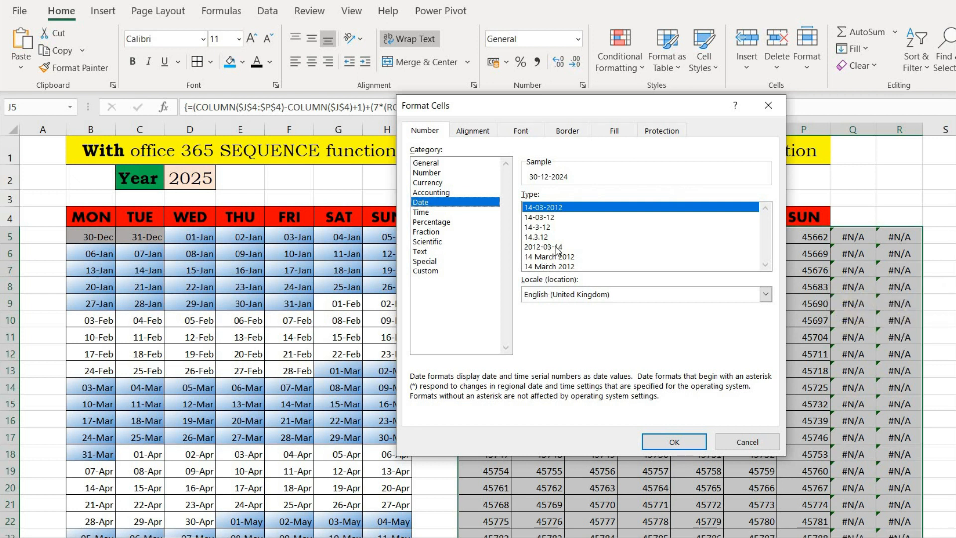
pyautogui.click(428, 272)
pyautogui.moveTo(766, 244); pyautogui.dragTo(537, 301)
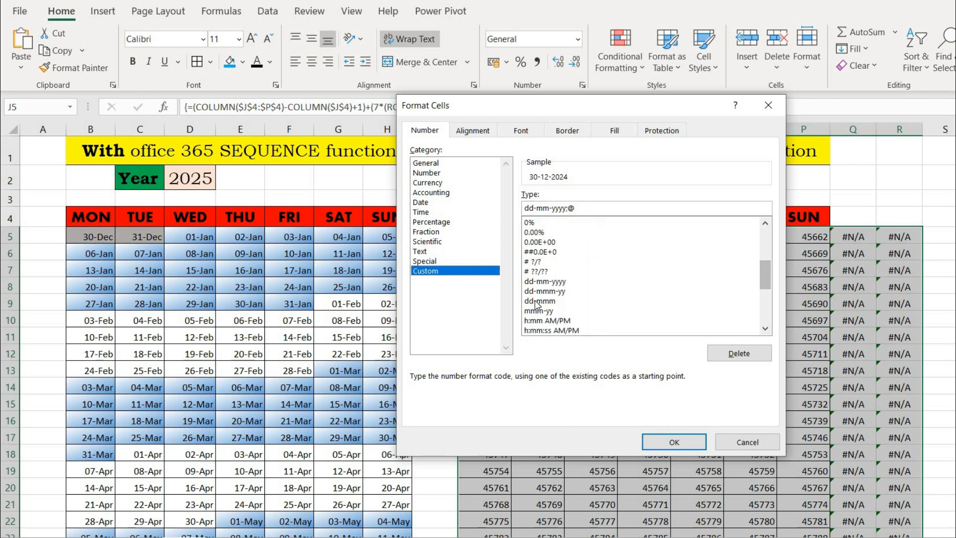
pyautogui.click(538, 301)
pyautogui.click(657, 445)
pyautogui.click(657, 450)
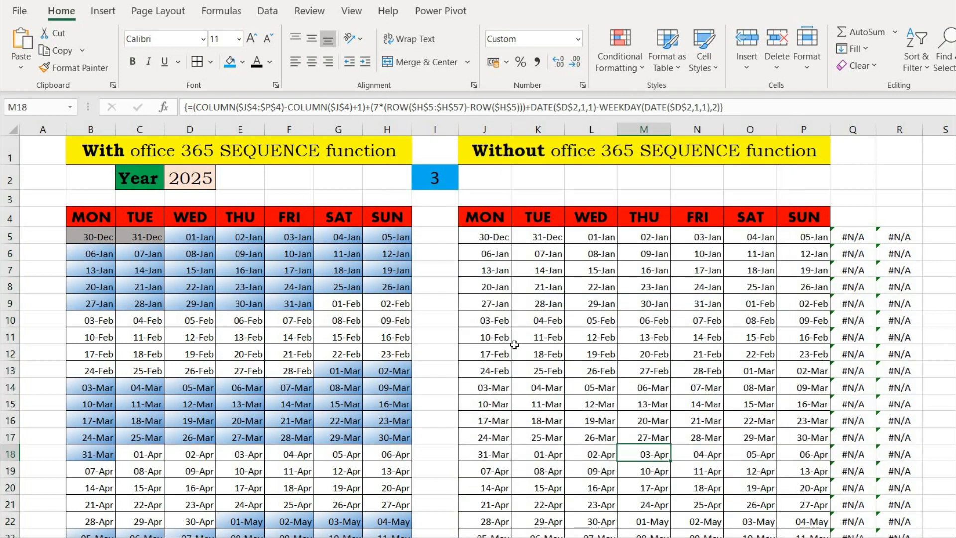